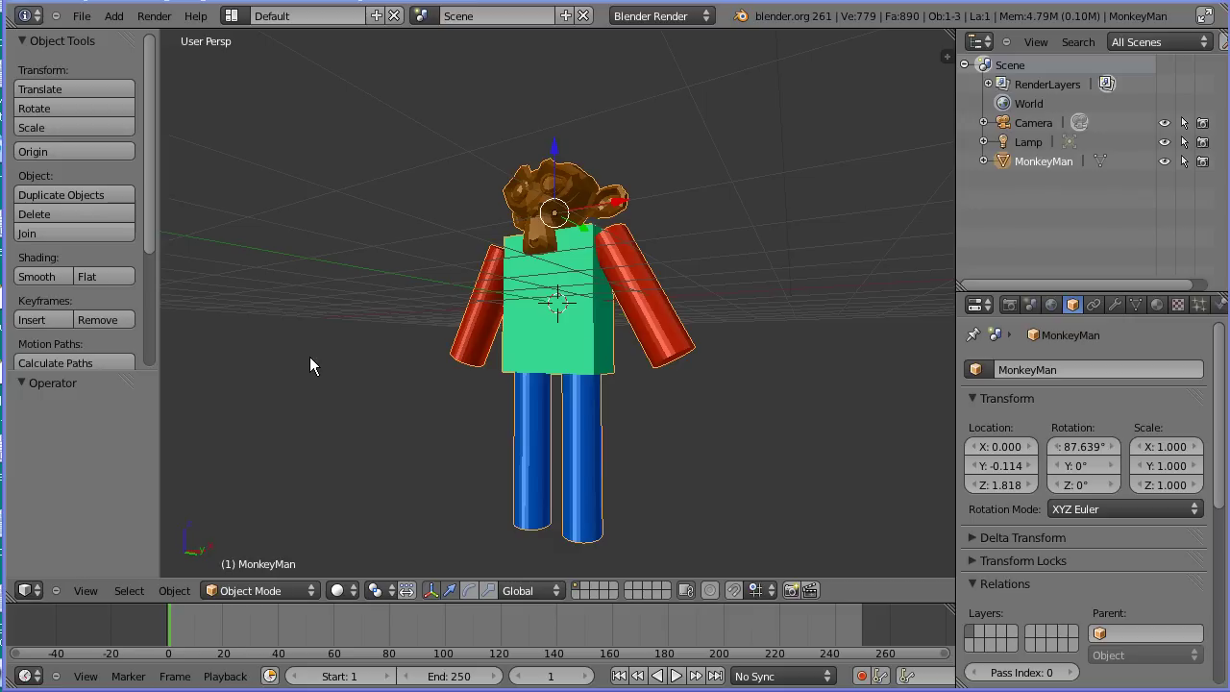
Orbit the view to inspect the finished MonkeyMan figure from the front and at an angle
{"action": "middle_click_drag", "start_coordinate": [313, 358], "coordinate": [337, 419]}
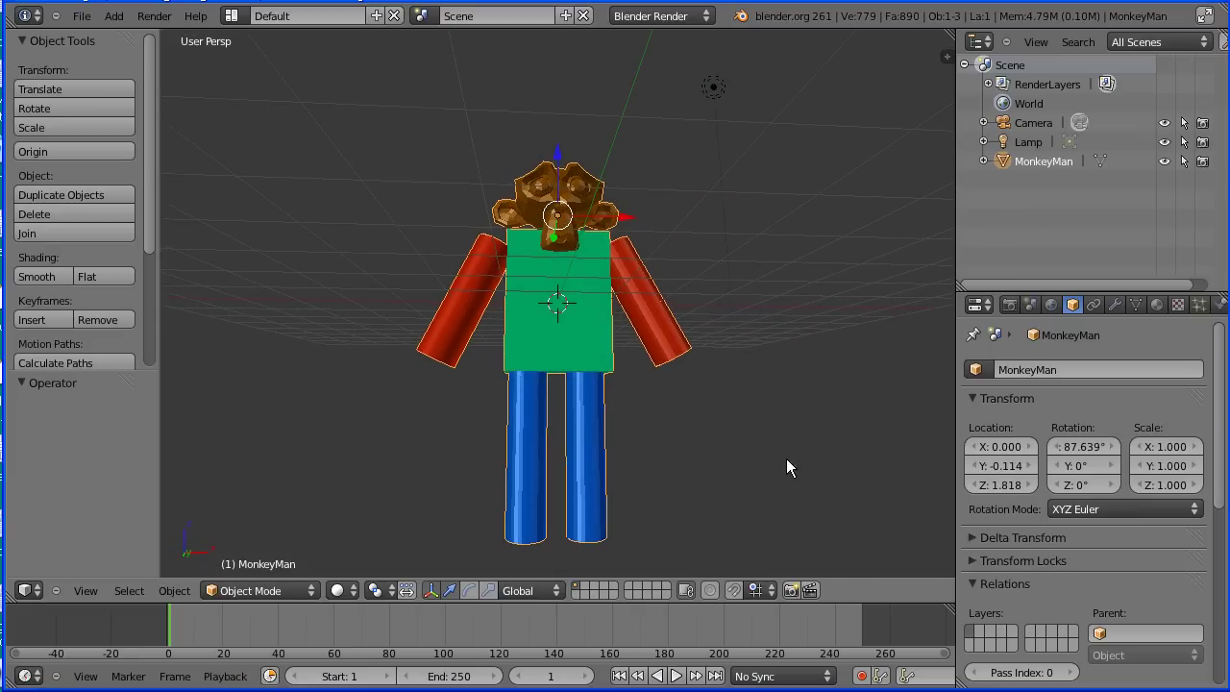
{"action": "middle_click_drag", "start_coordinate": [737, 450], "coordinate": [719, 469]}
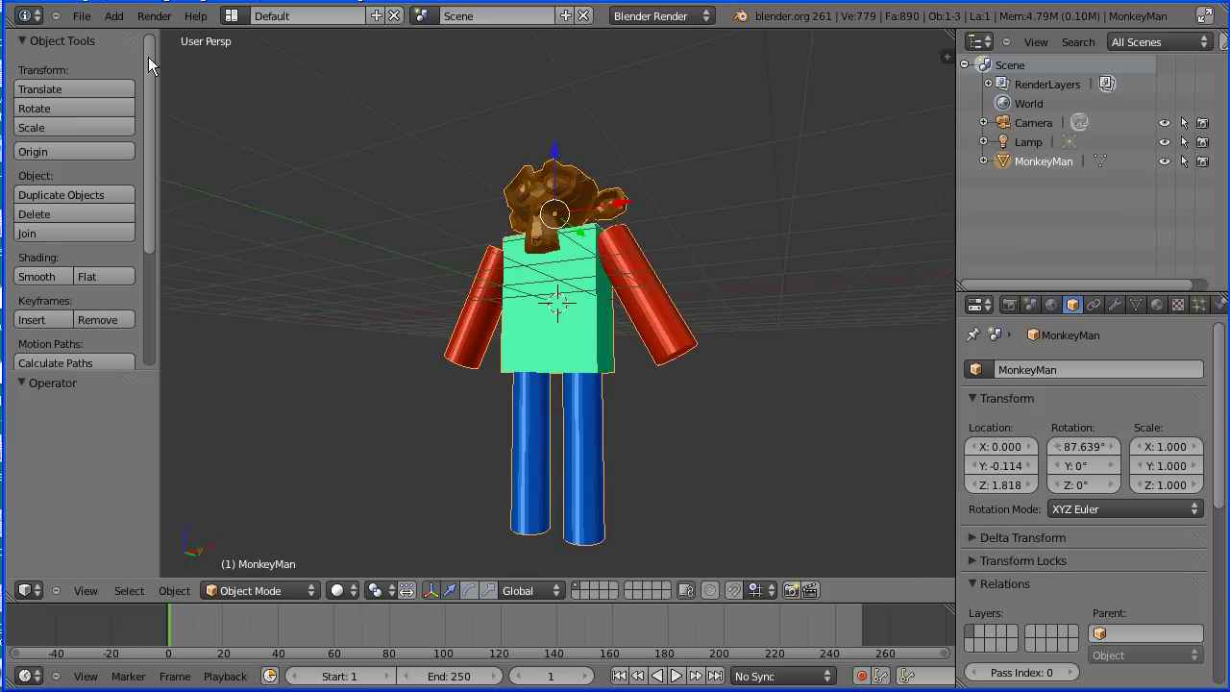
Start a new default scene and split the 3D view into top, front, right and camera views
{"action": "left_click", "coordinate": [82, 15]}
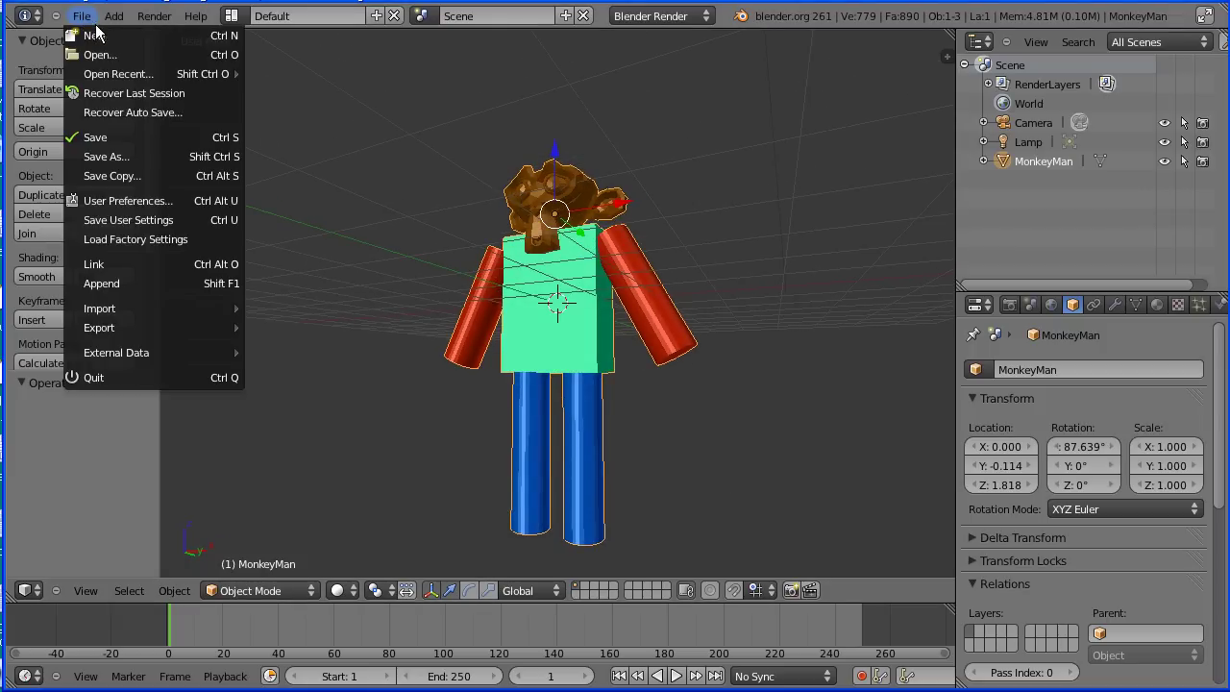
{"action": "left_click", "coordinate": [94, 35]}
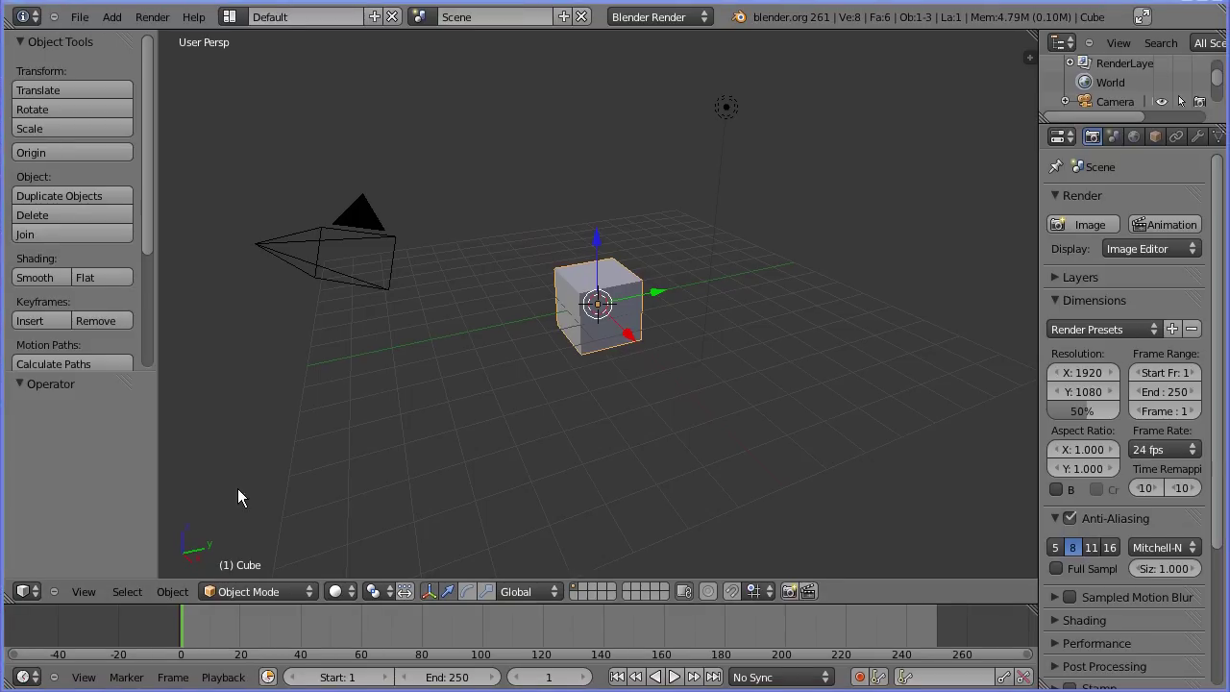
{"action": "left_click", "coordinate": [83, 592]}
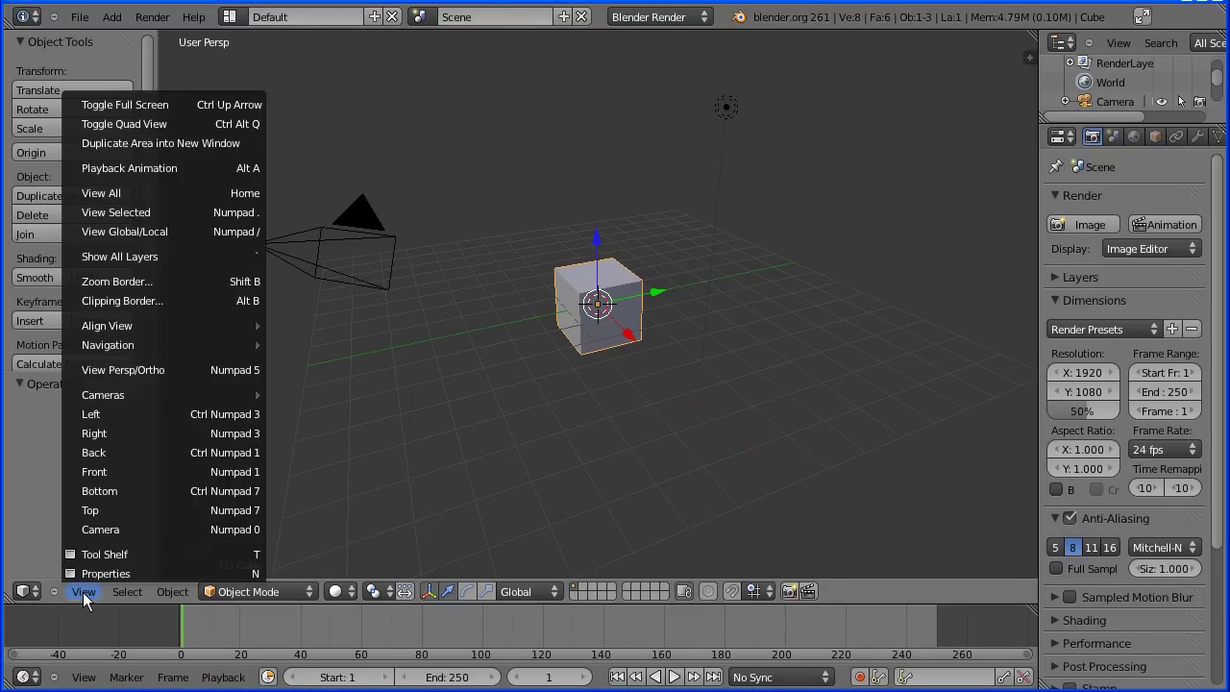
{"action": "left_click", "coordinate": [215, 124]}
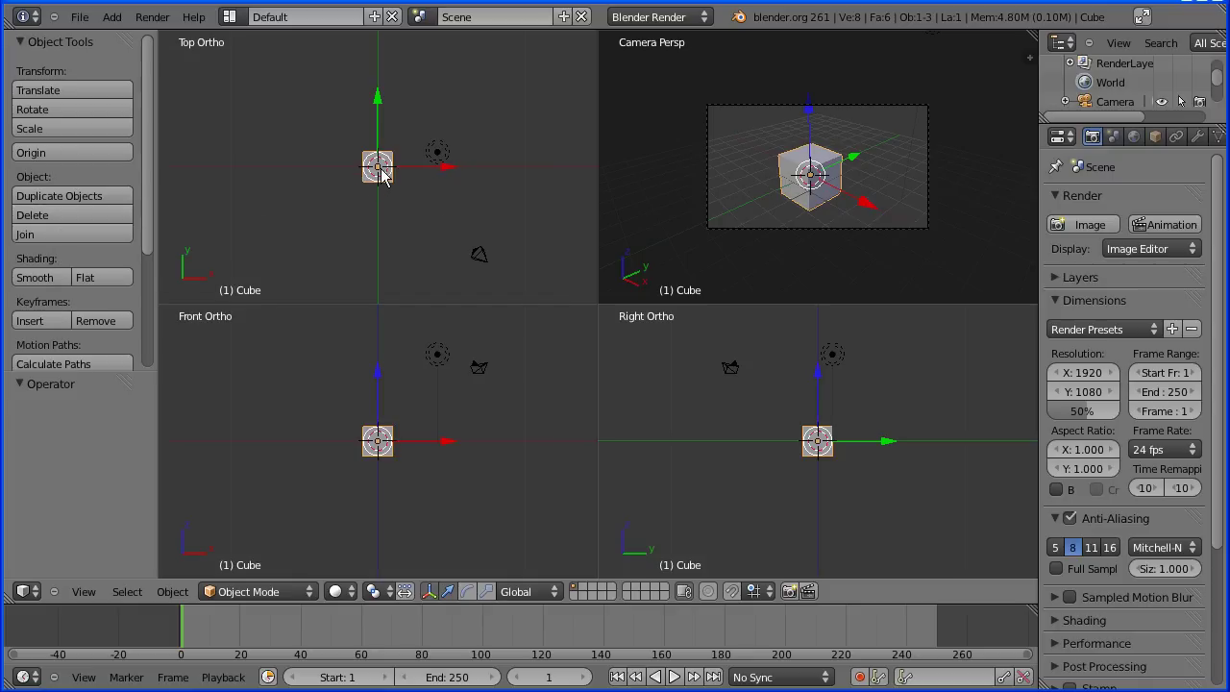
Delete the default cube and add a Monkey head mesh in its place
{"action": "key", "text": "x"}
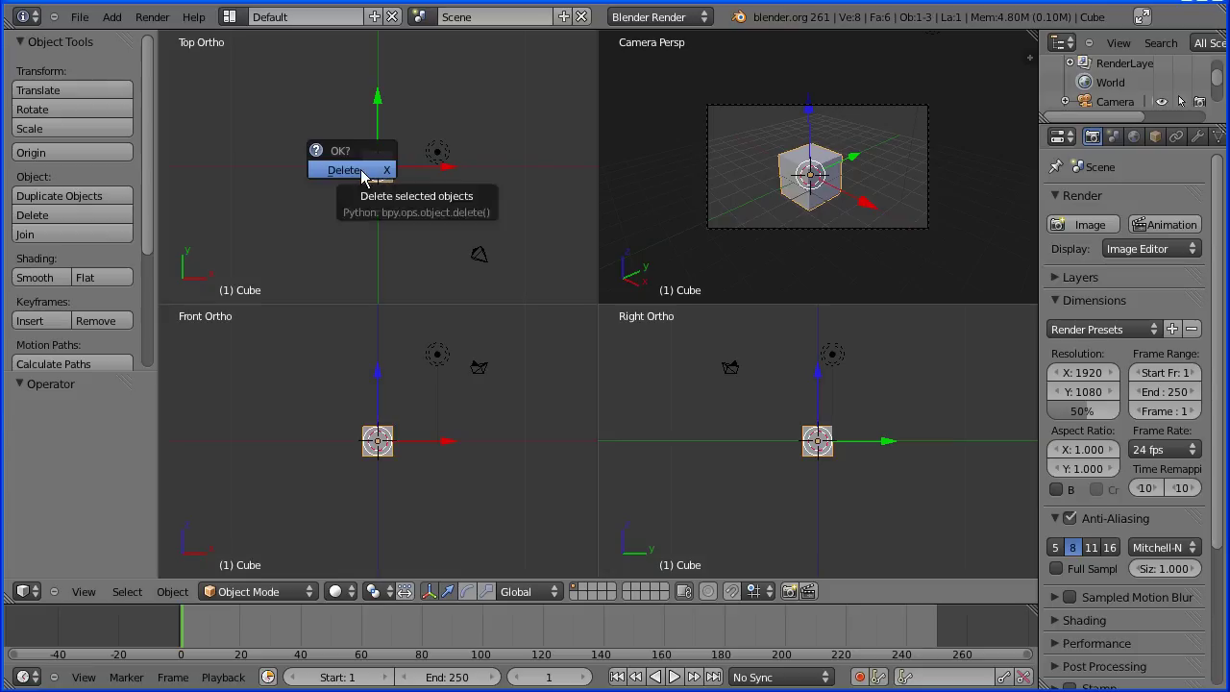
{"action": "left_click", "coordinate": [363, 176]}
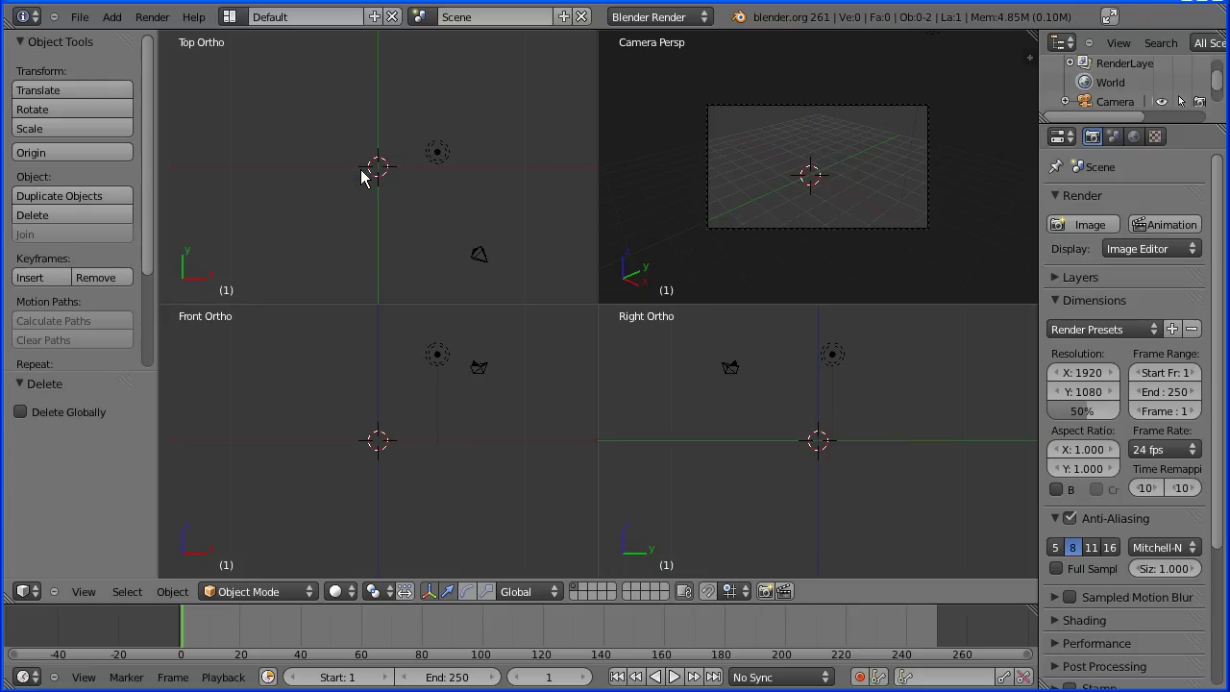
{"action": "left_click", "coordinate": [112, 17]}
{"action": "mouse_move", "coordinate": [131, 39]}
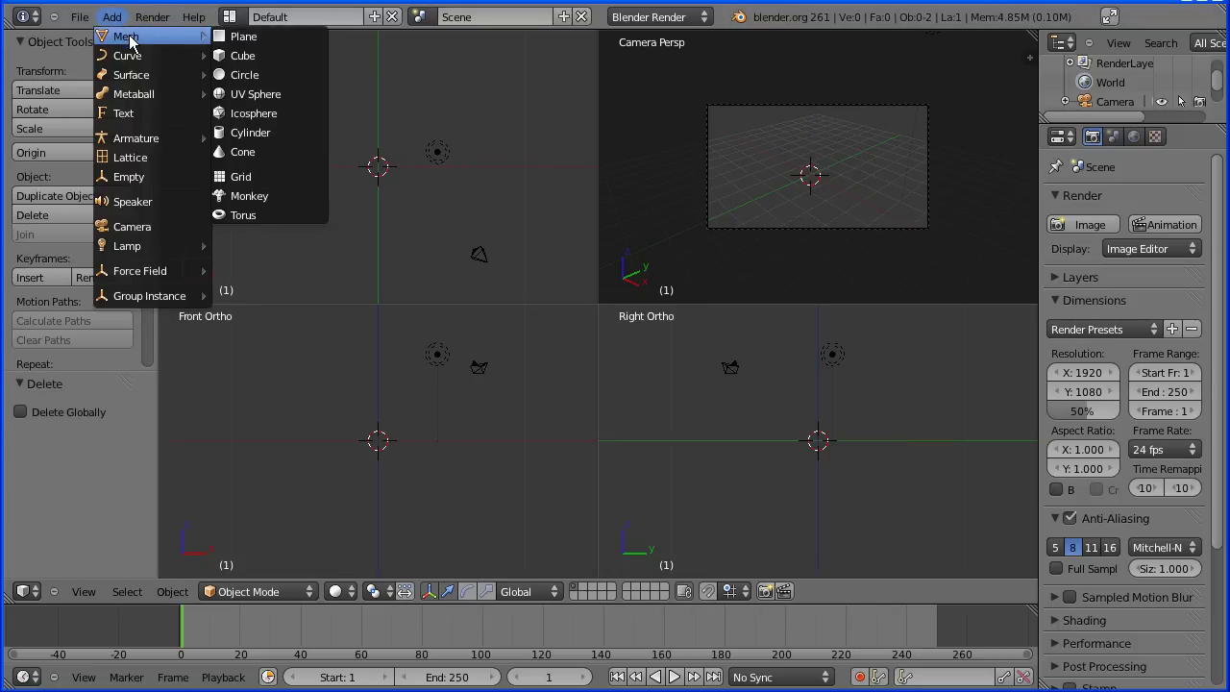
{"action": "left_click", "coordinate": [310, 200]}
{"action": "scroll", "coordinate": [436, 219], "scroll_direction": "up", "scroll_amount": 3}
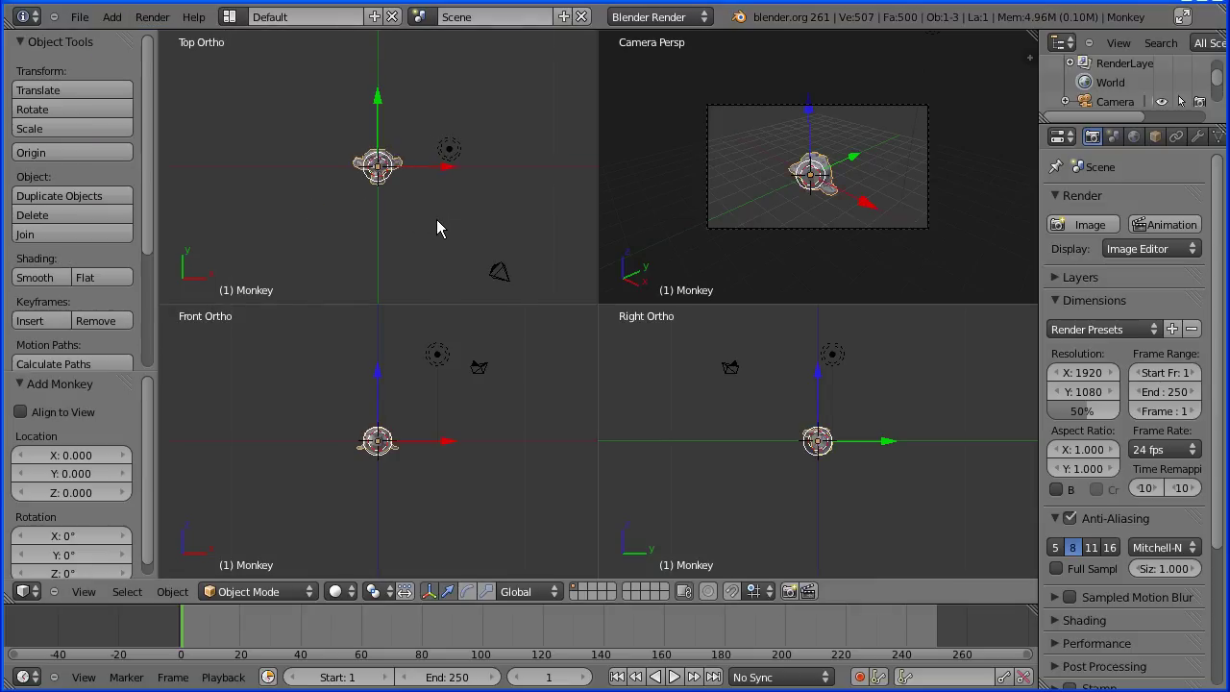
{"action": "scroll", "coordinate": [496, 484], "scroll_direction": "up", "scroll_amount": 3}
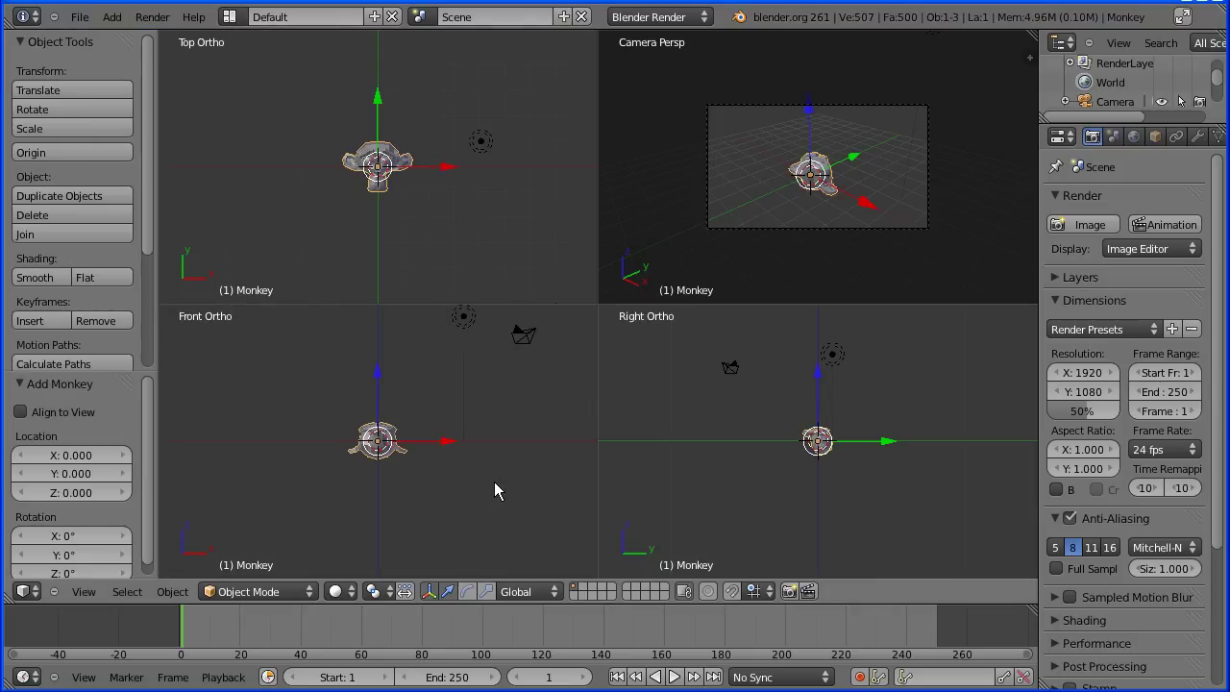
{"action": "scroll", "coordinate": [733, 483], "scroll_direction": "up", "scroll_amount": 3}
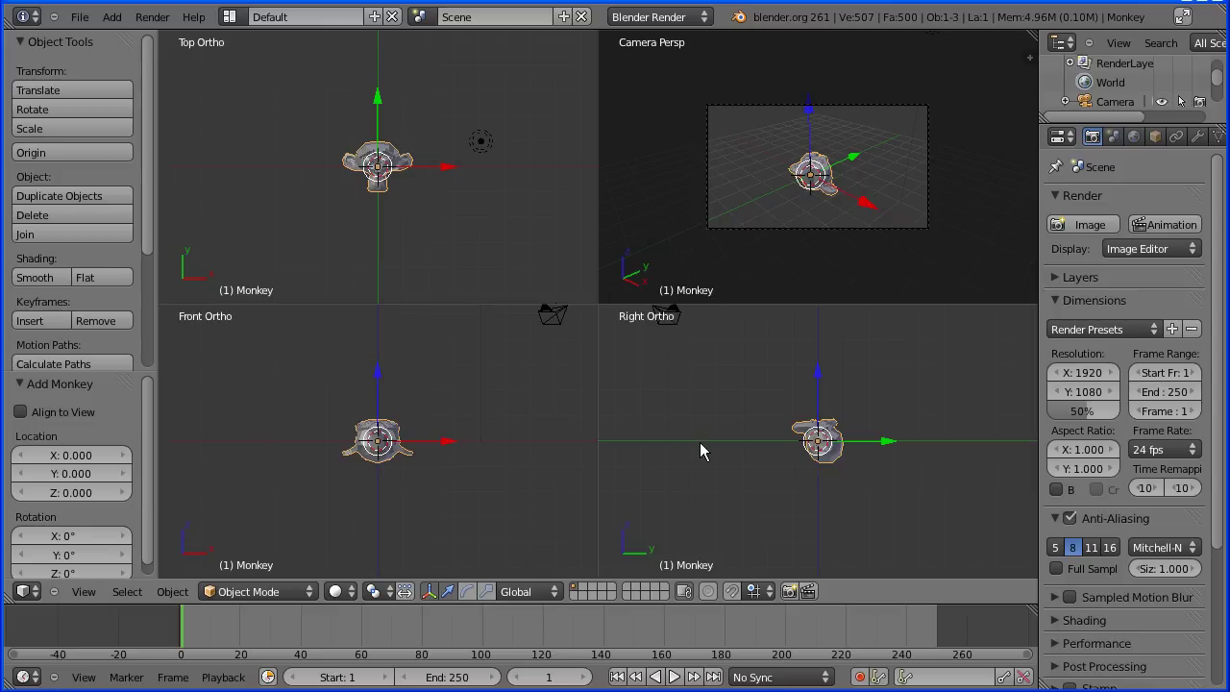
Tilt the monkey head −87.64° and raise it to Z 3.788
{"action": "key", "text": "r"}
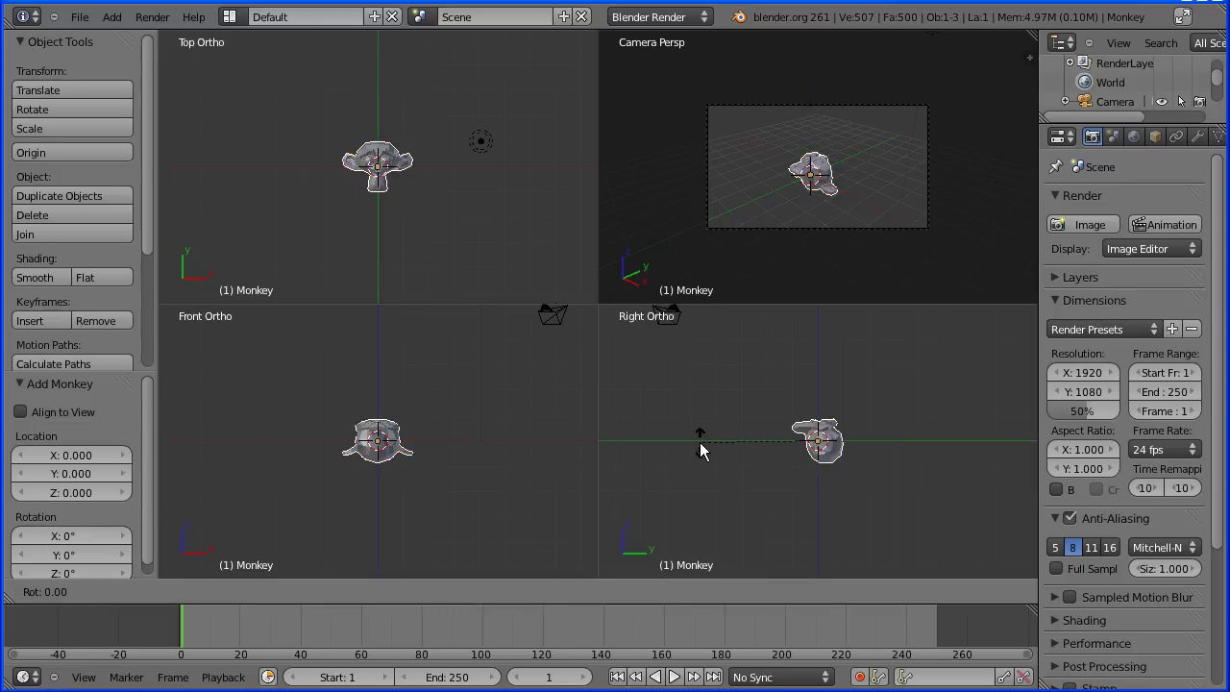
{"action": "left_click", "coordinate": [814, 535]}
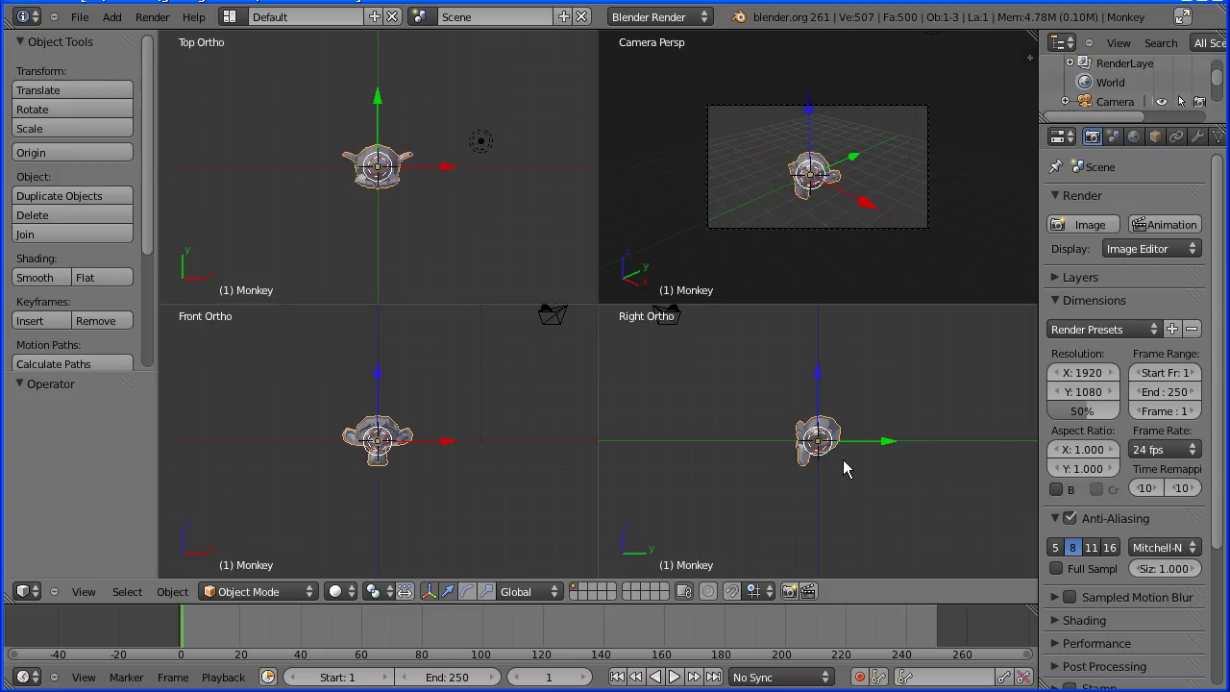
{"action": "key", "text": "g"}
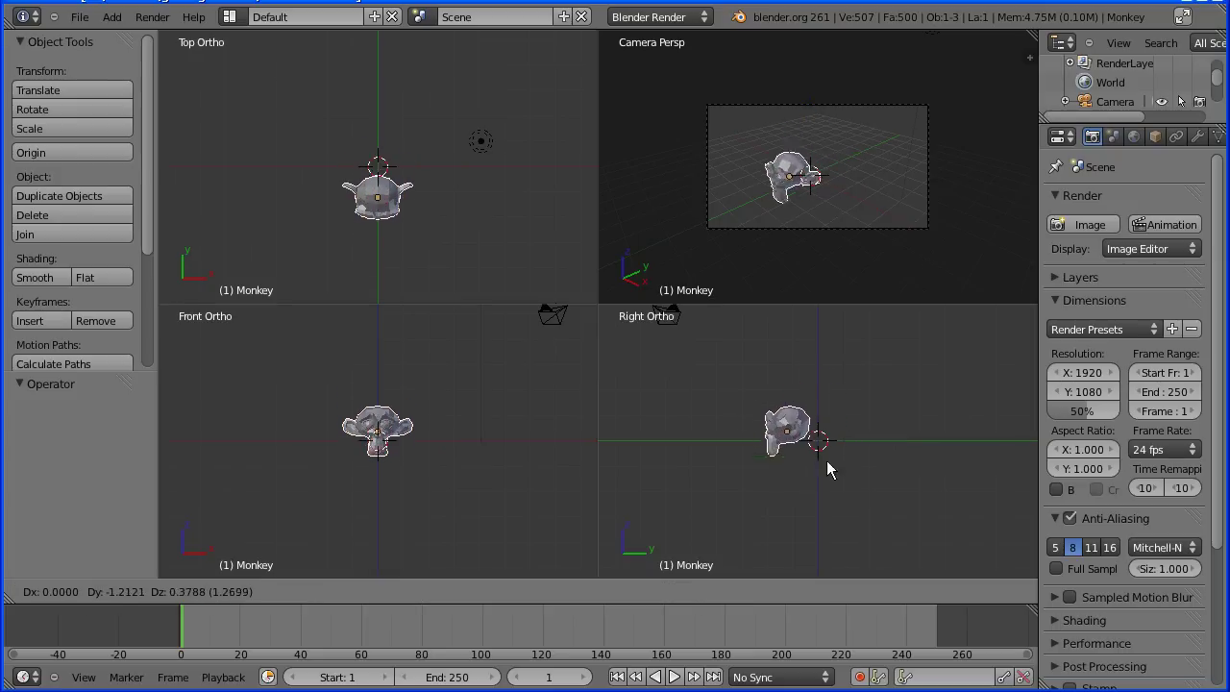
{"action": "left_click", "coordinate": [844, 363]}
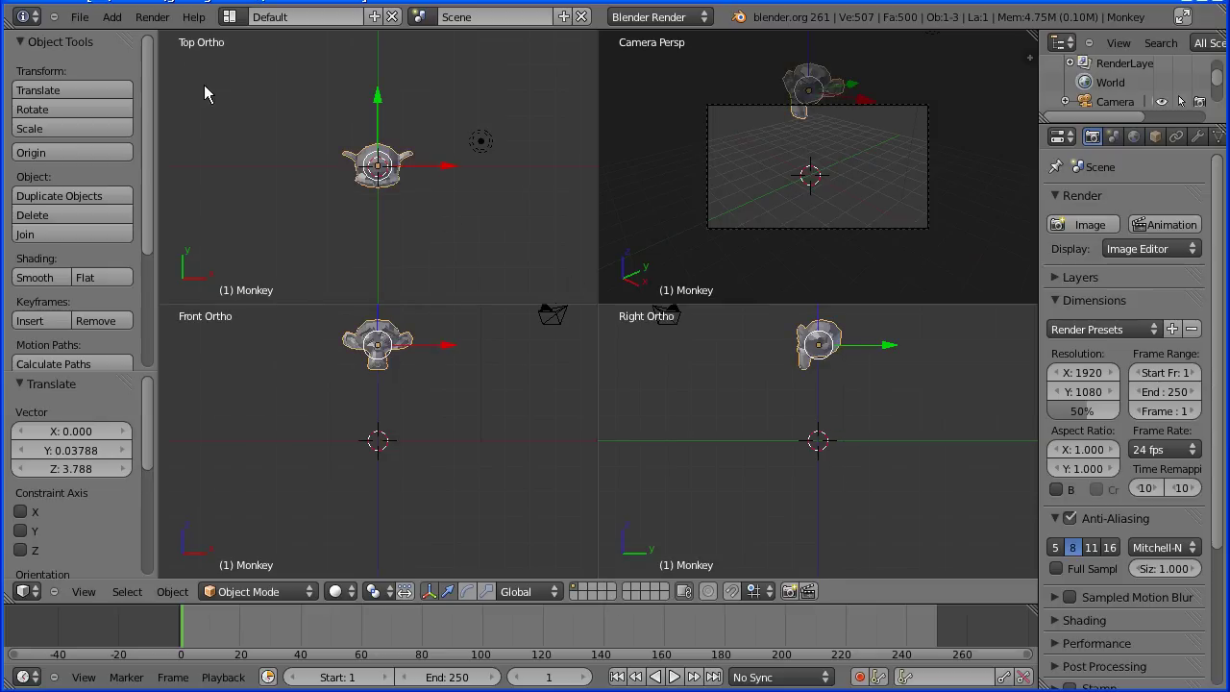
{"action": "left_click", "coordinate": [111, 16]}
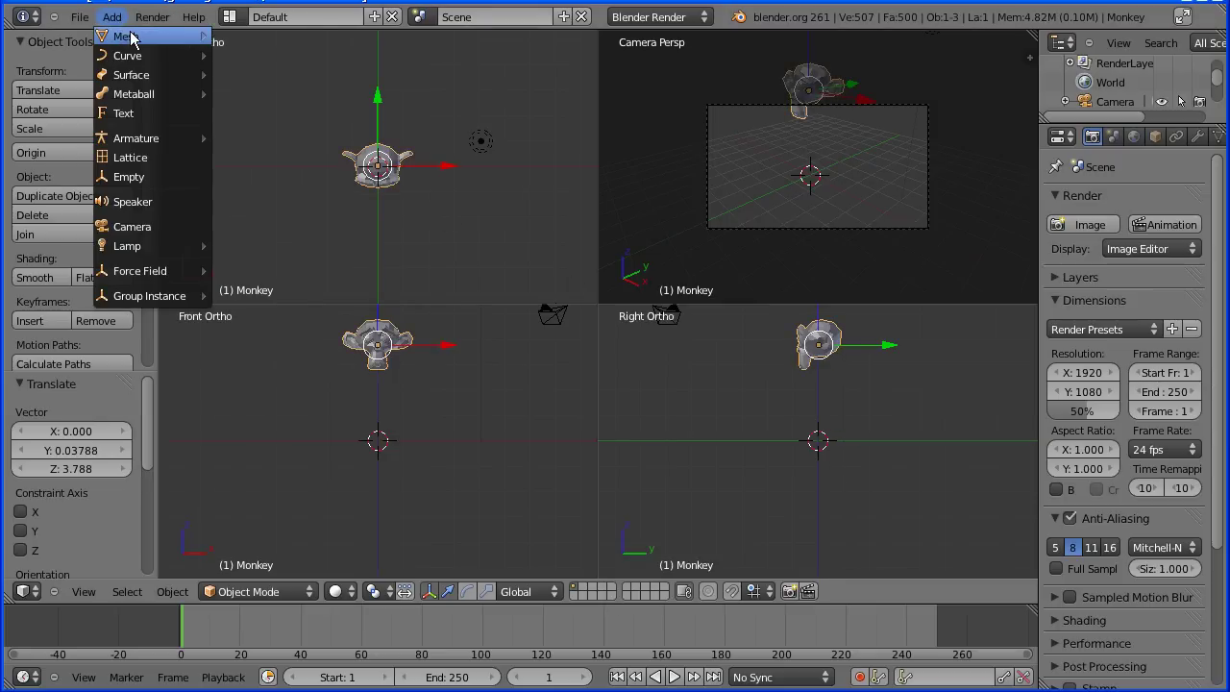
Add a cube below the head, scaled 0.447 along Y and stretched 1.361 along Z
{"action": "mouse_move", "coordinate": [147, 39]}
{"action": "left_click", "coordinate": [301, 61]}
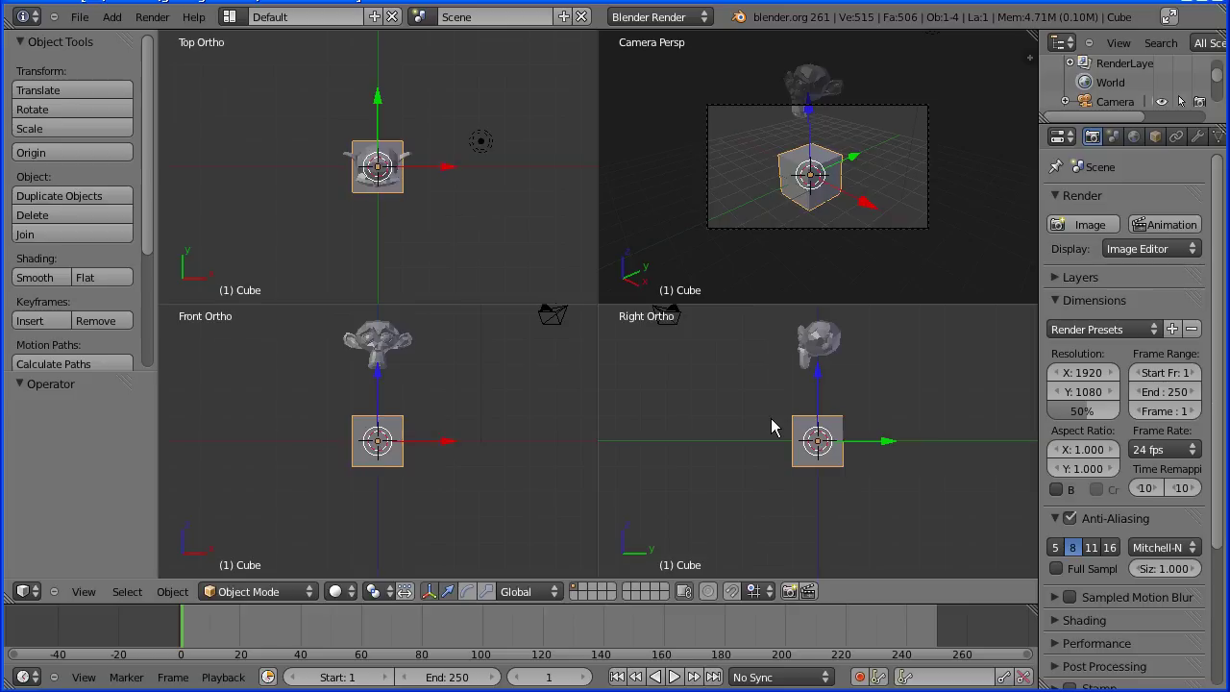
{"action": "key", "text": "s"}
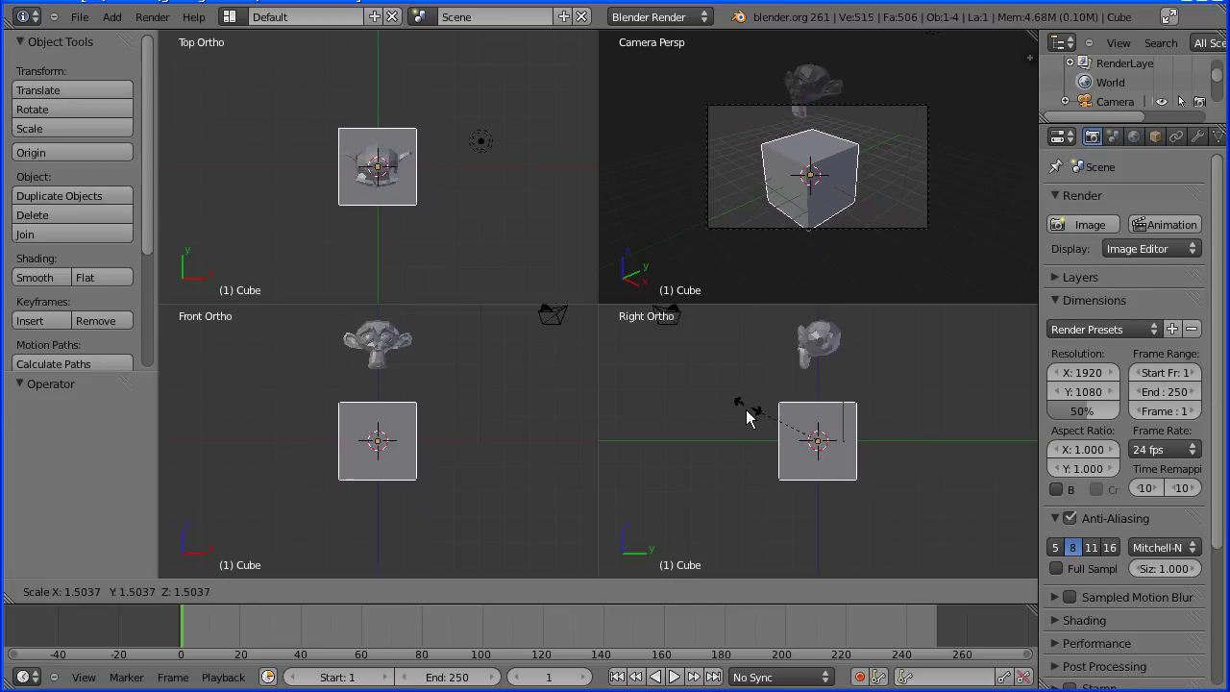
{"action": "key", "text": "y"}
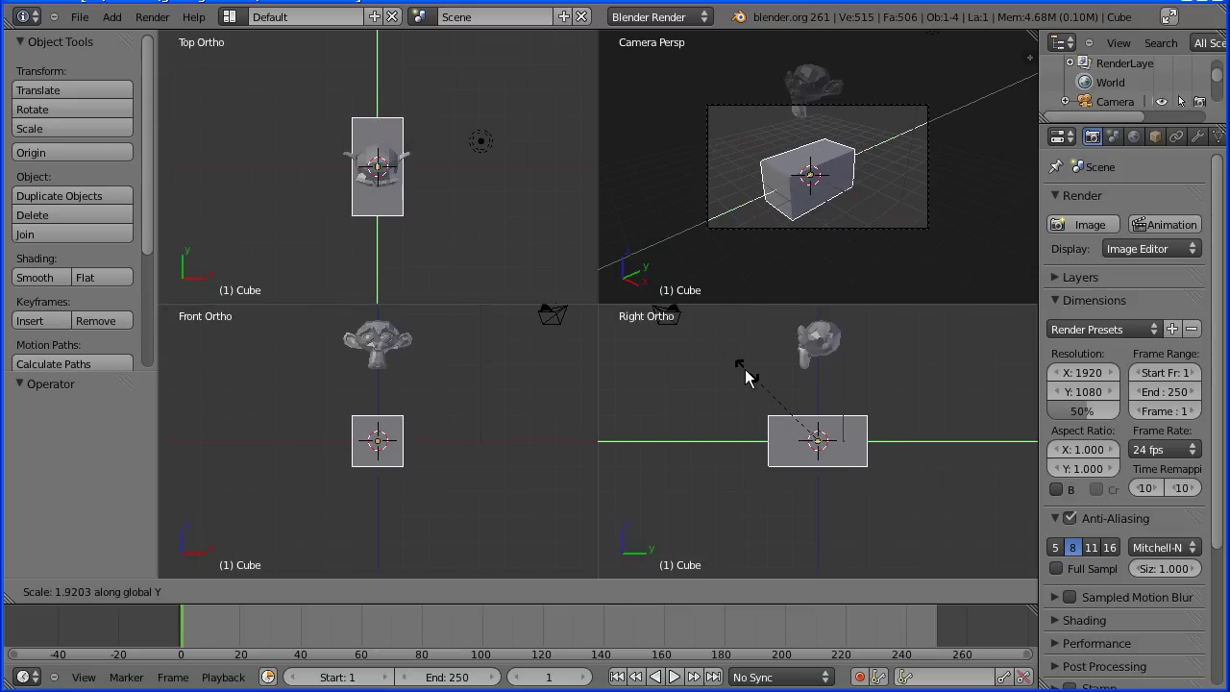
{"action": "left_click", "coordinate": [808, 425]}
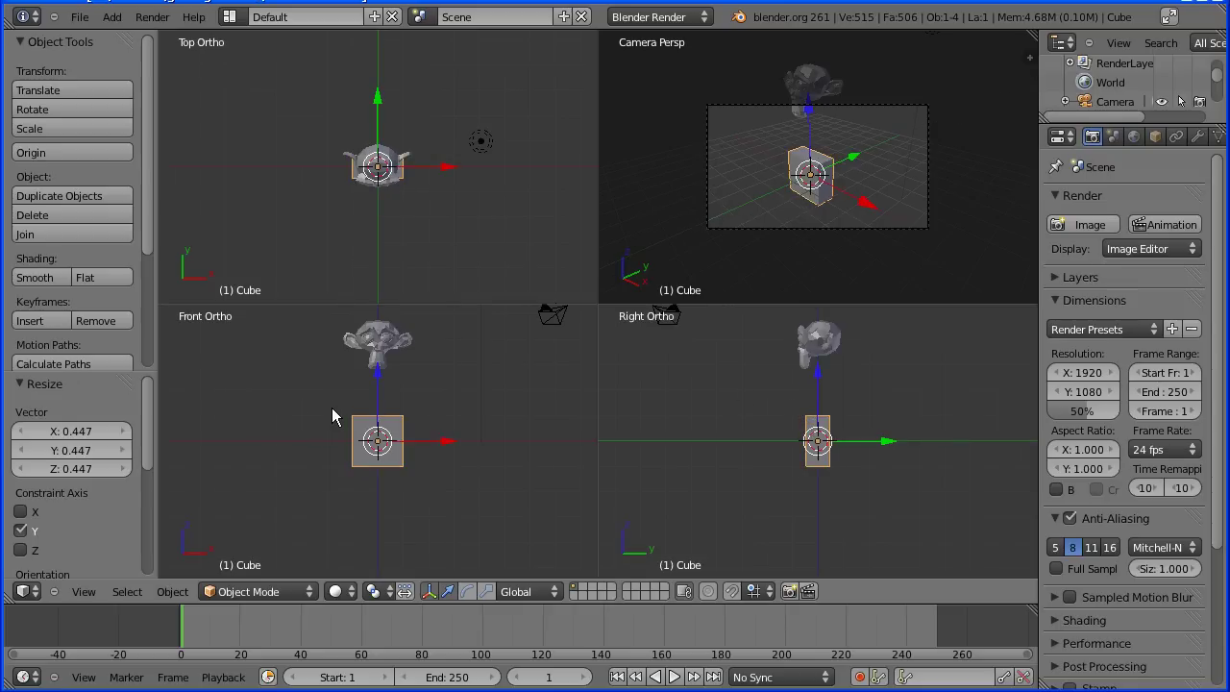
{"action": "key", "text": "s"}
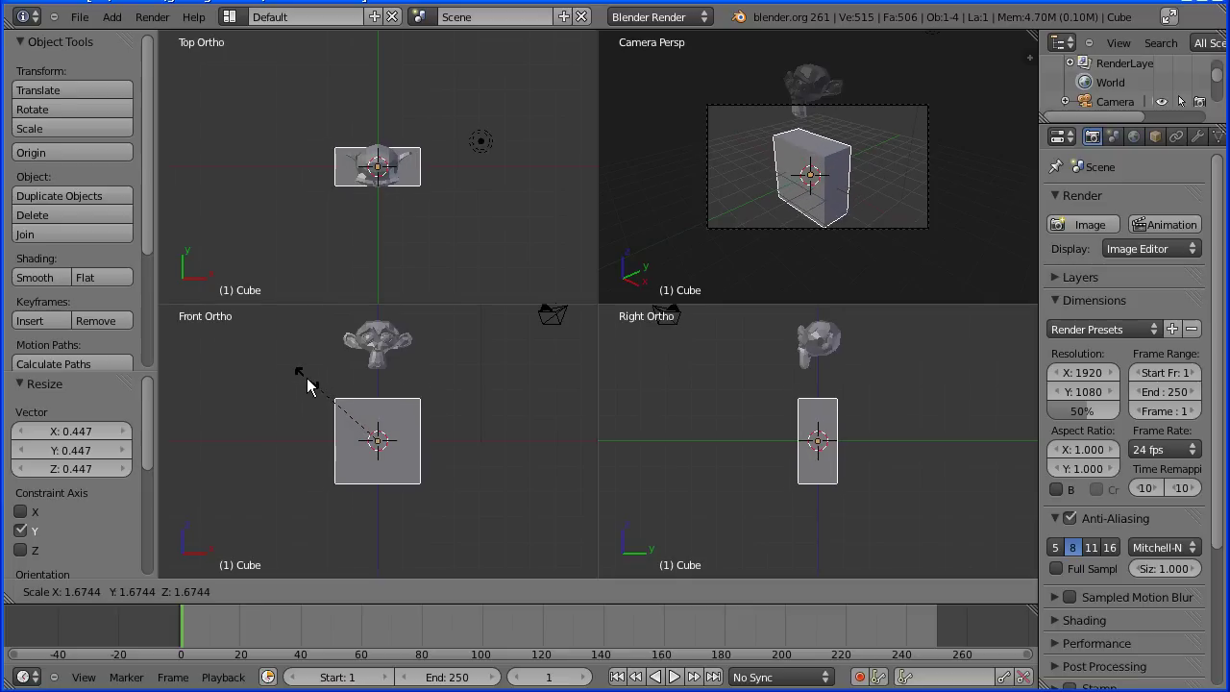
{"action": "key", "text": "z"}
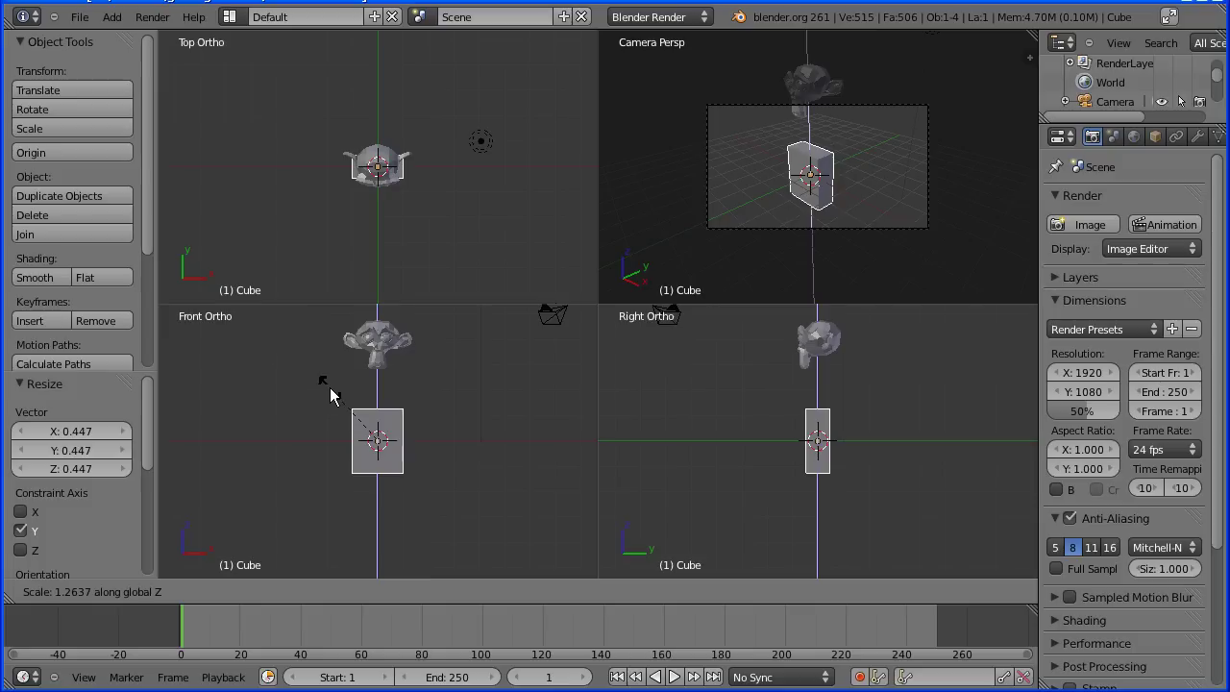
{"action": "left_click", "coordinate": [328, 389]}
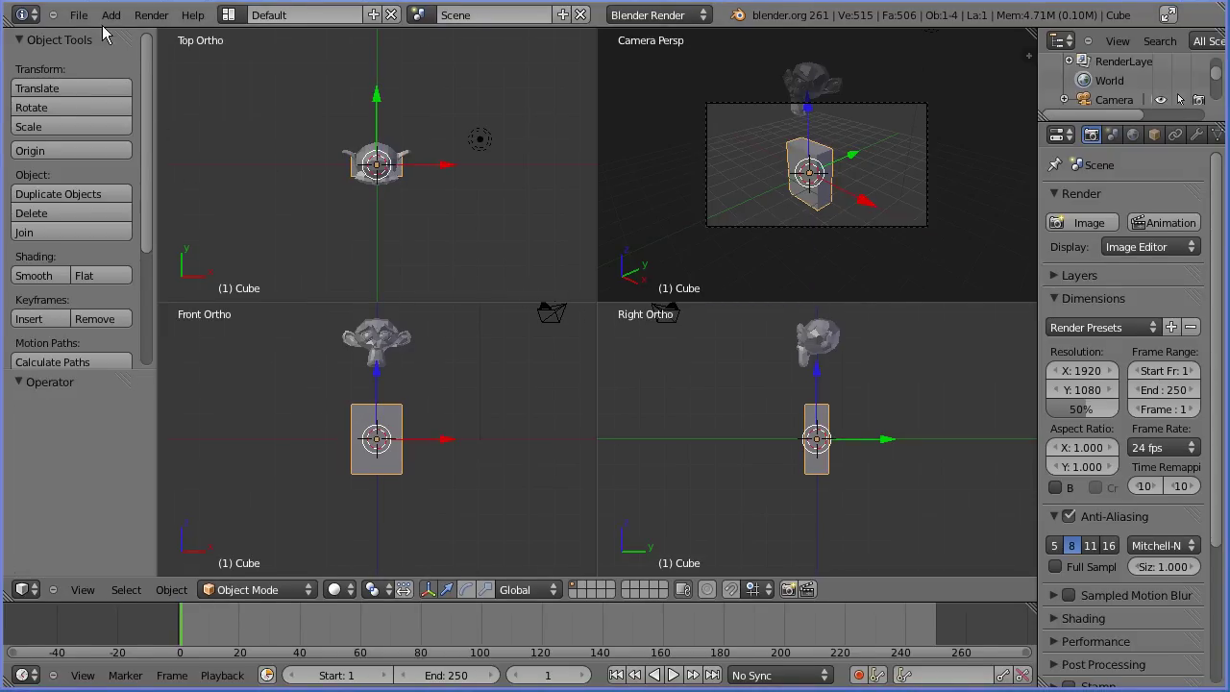
Add a cylinder and move it to the left of the torso
{"action": "left_click", "coordinate": [111, 16]}
{"action": "mouse_move", "coordinate": [127, 35]}
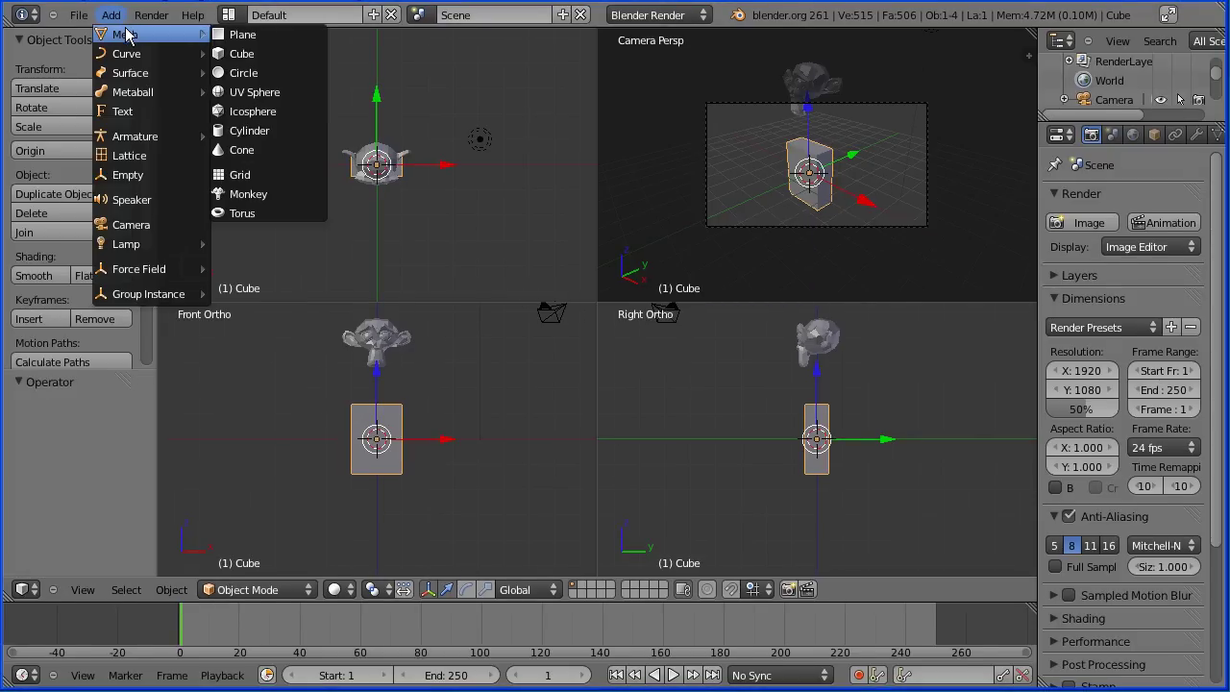
{"action": "left_click", "coordinate": [306, 140]}
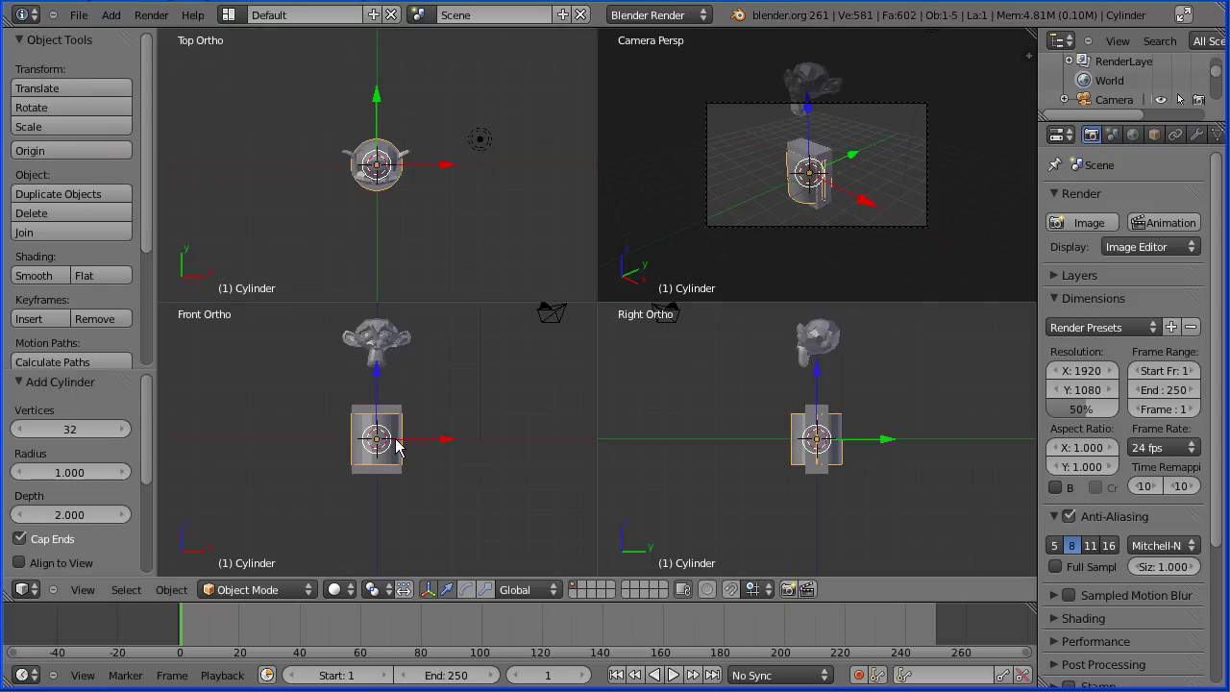
{"action": "key", "text": "g"}
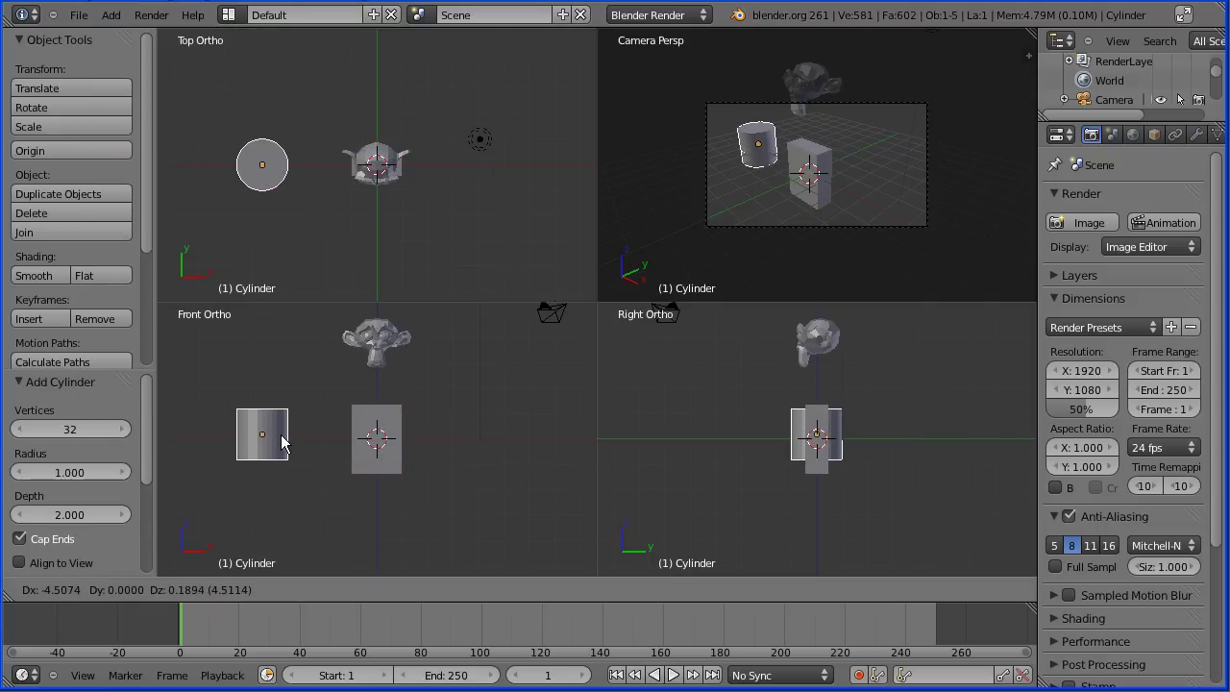
{"action": "left_click", "coordinate": [282, 441]}
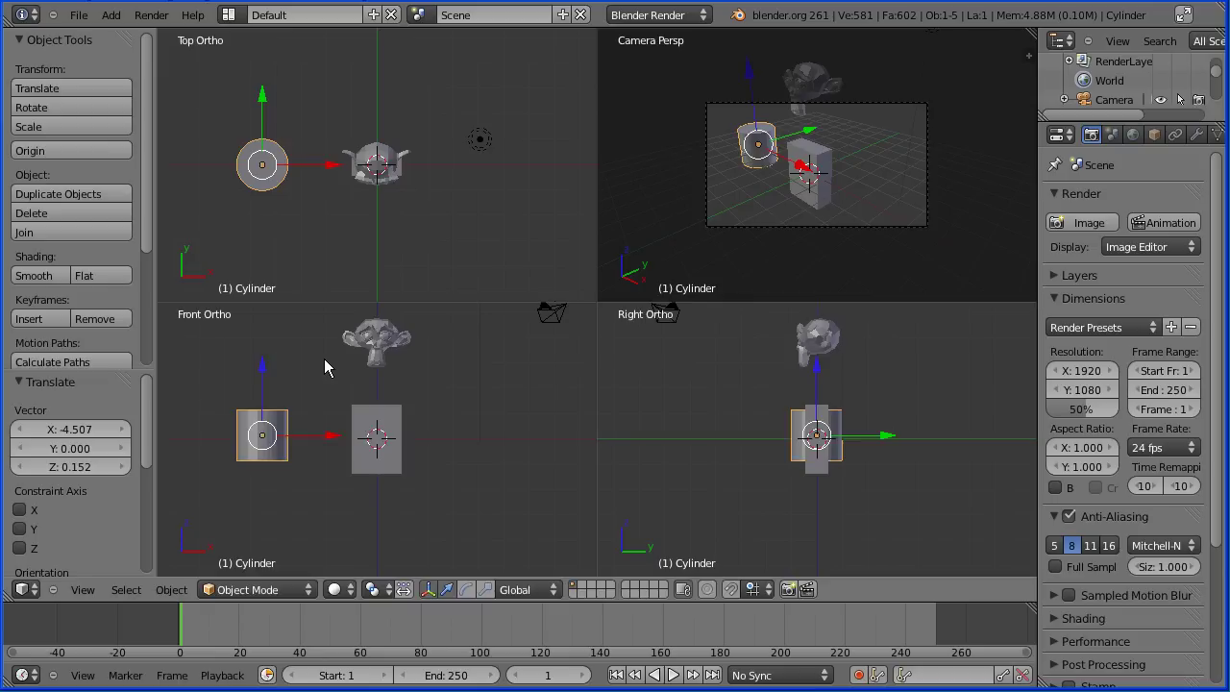
Scale the cylinder to 0.466, stretch it 3.287 along Z, then scale it to 0.828
{"action": "key", "text": "s"}
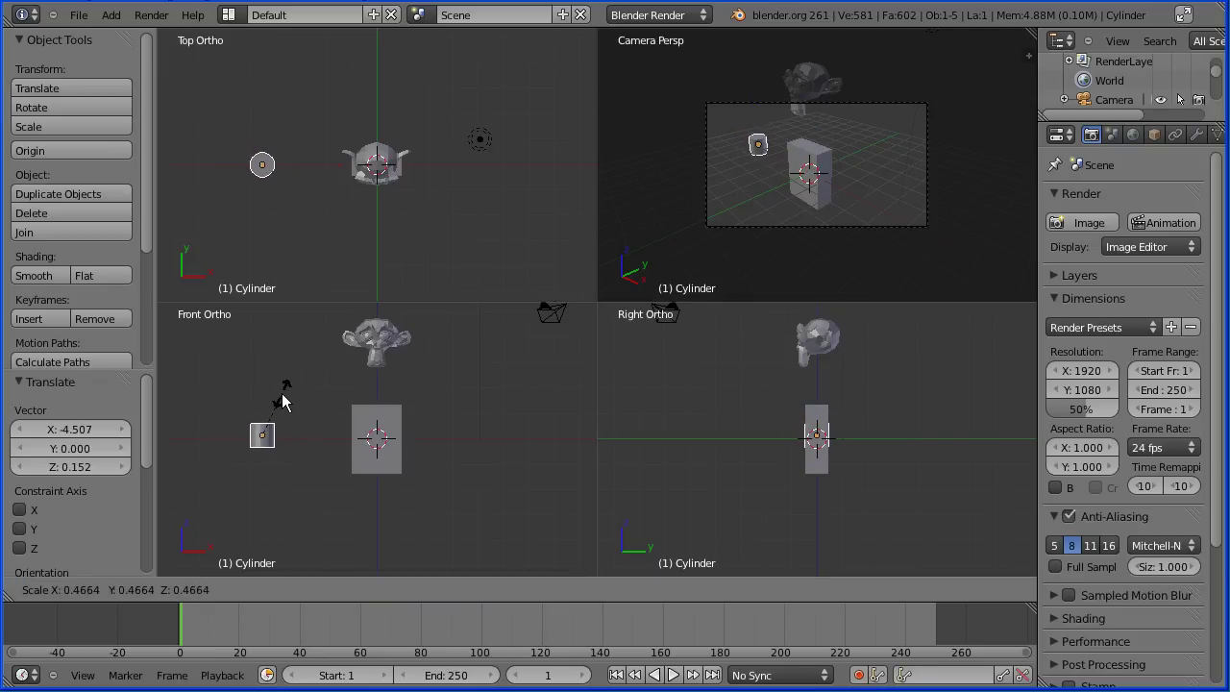
{"action": "left_click", "coordinate": [284, 401]}
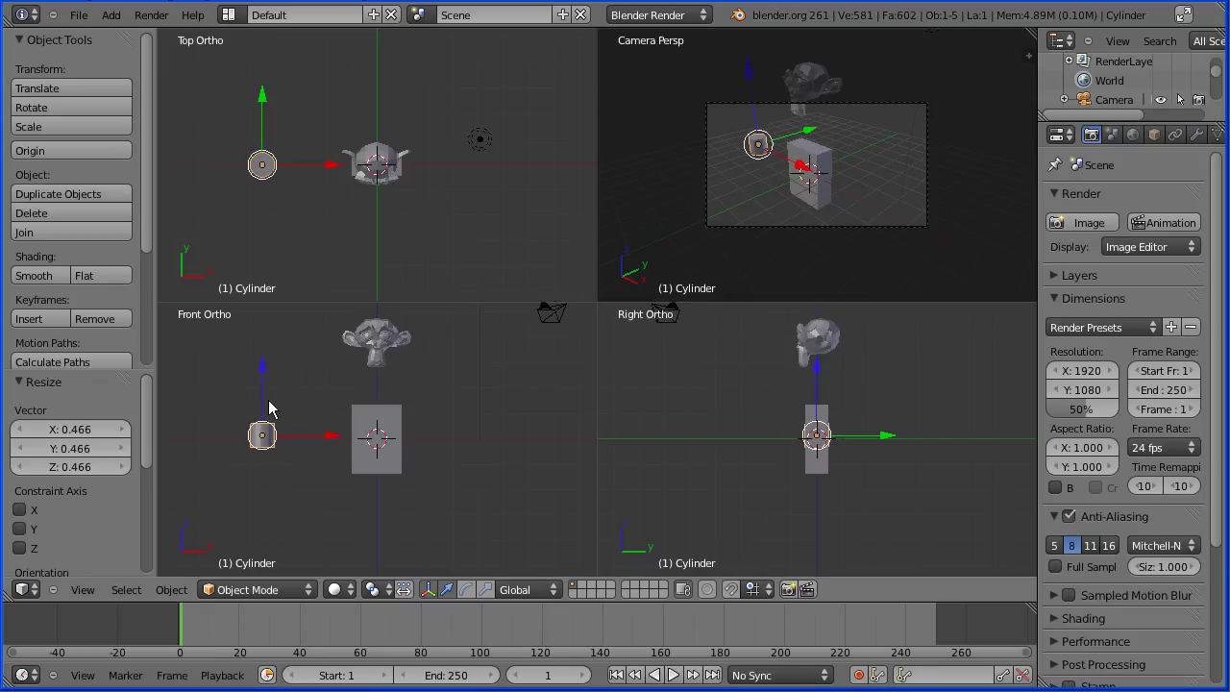
{"action": "key", "text": "s"}
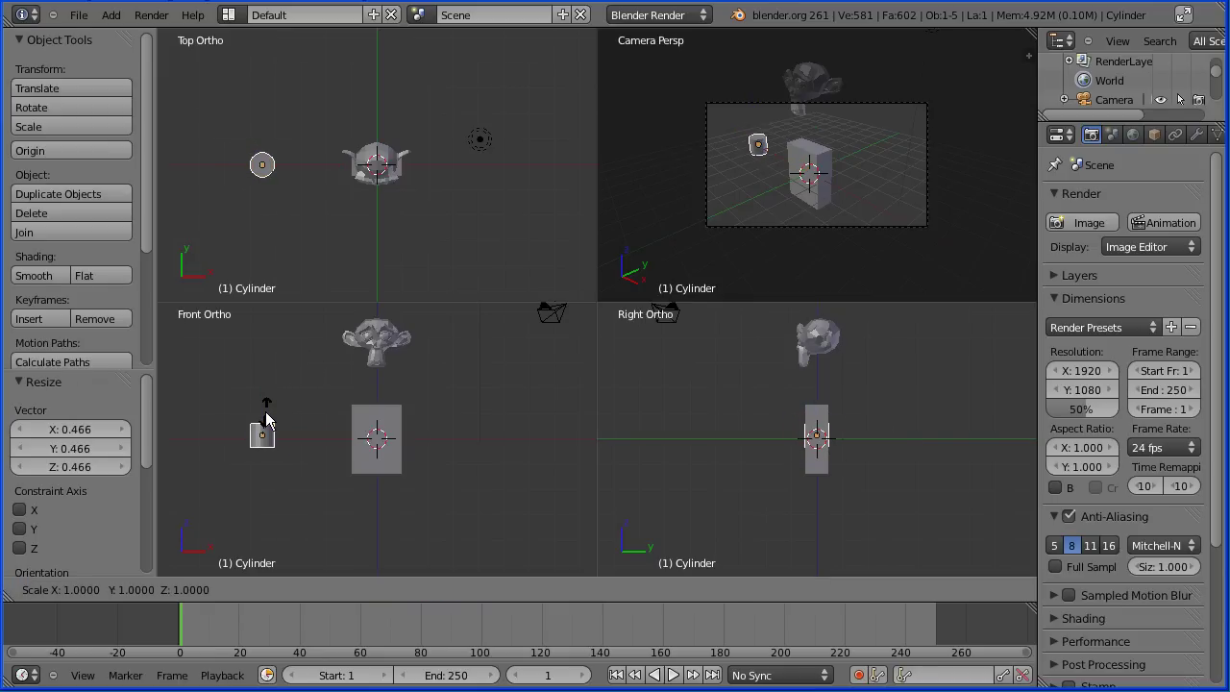
{"action": "key", "text": "z"}
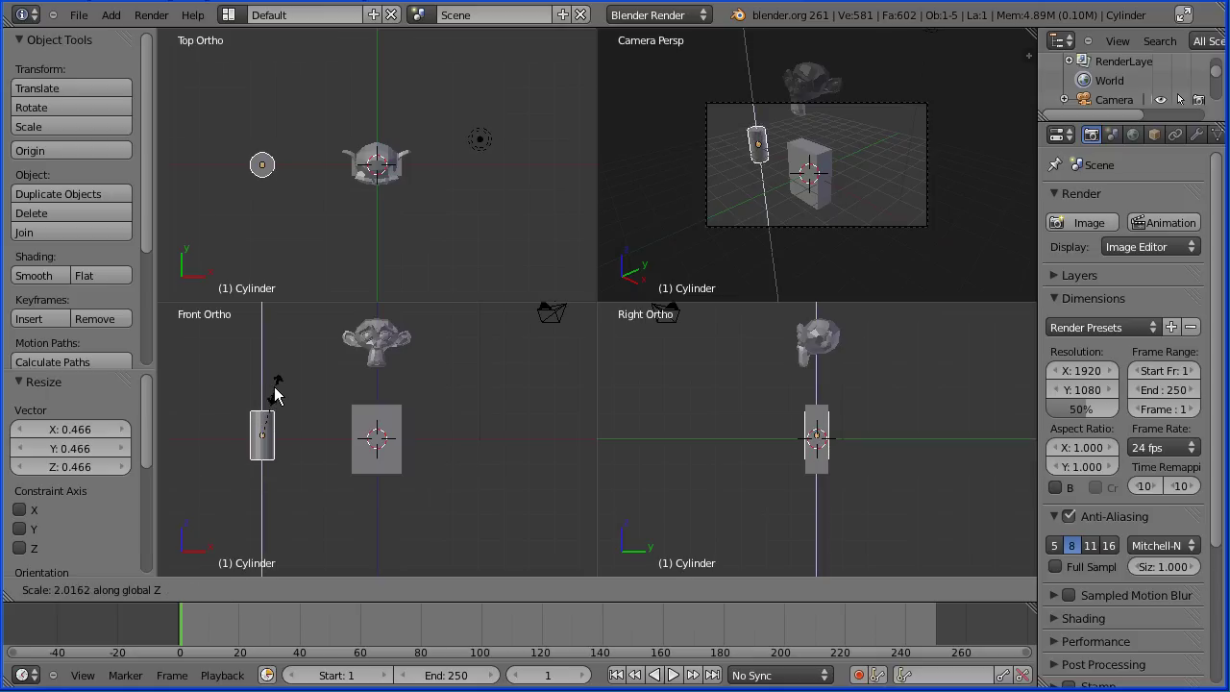
{"action": "left_click", "coordinate": [272, 366]}
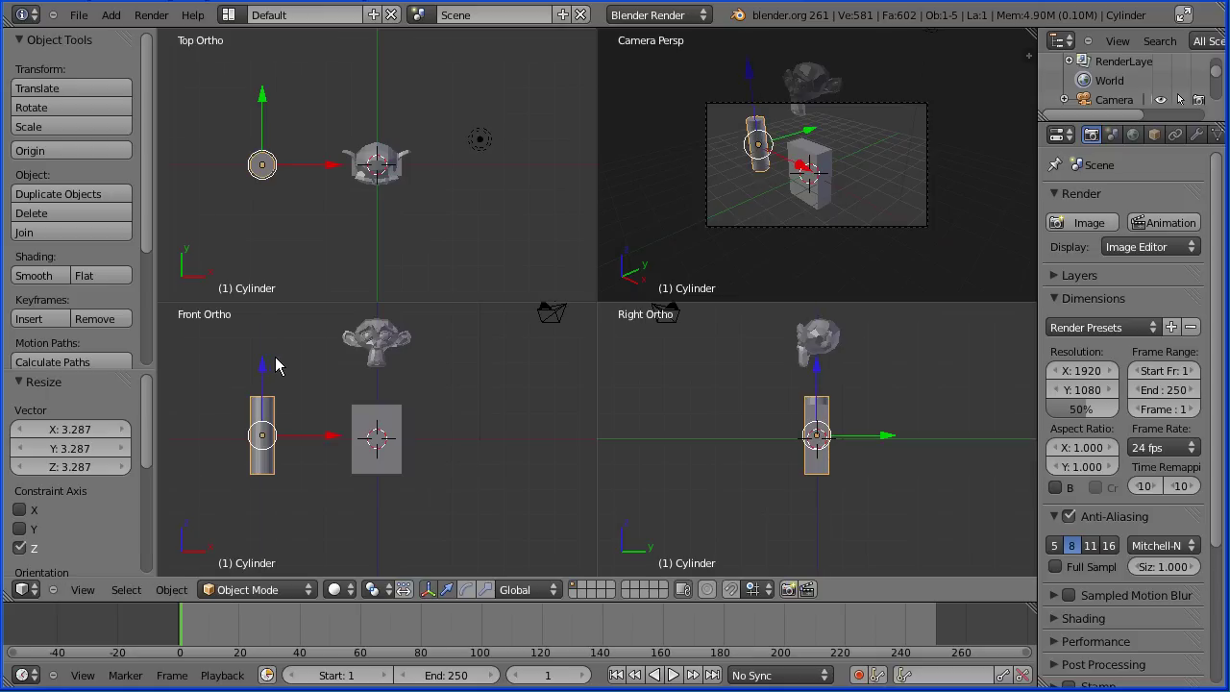
{"action": "key", "text": "s"}
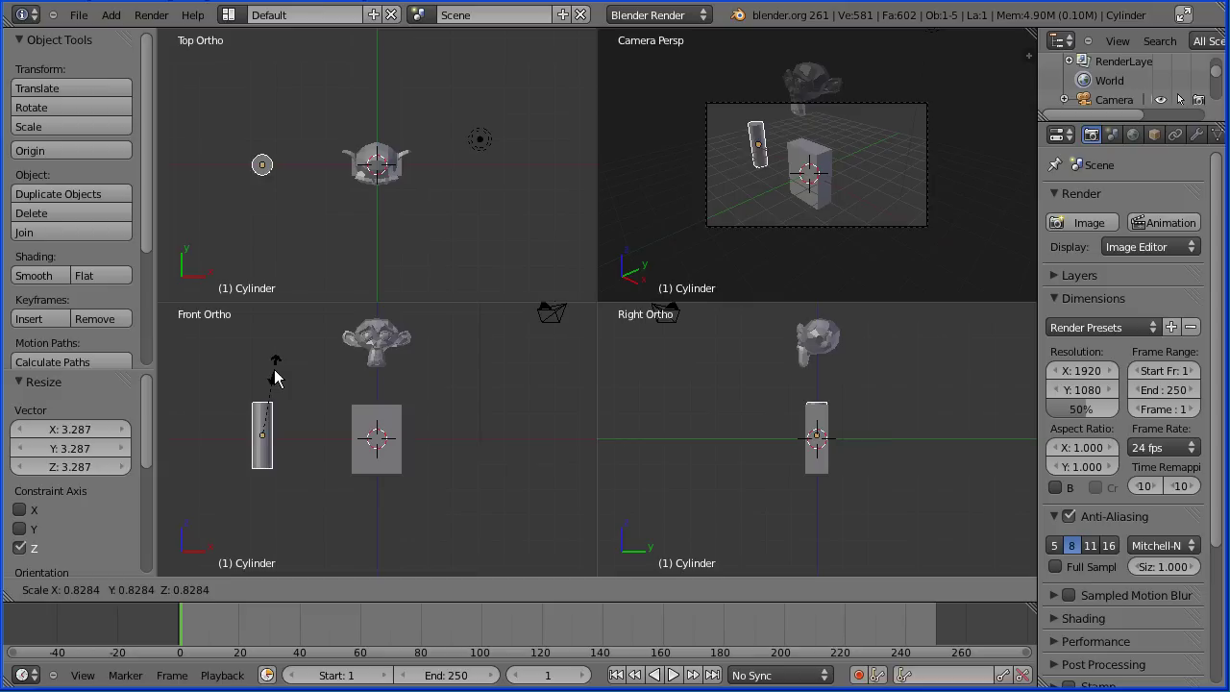
{"action": "left_click", "coordinate": [275, 377]}
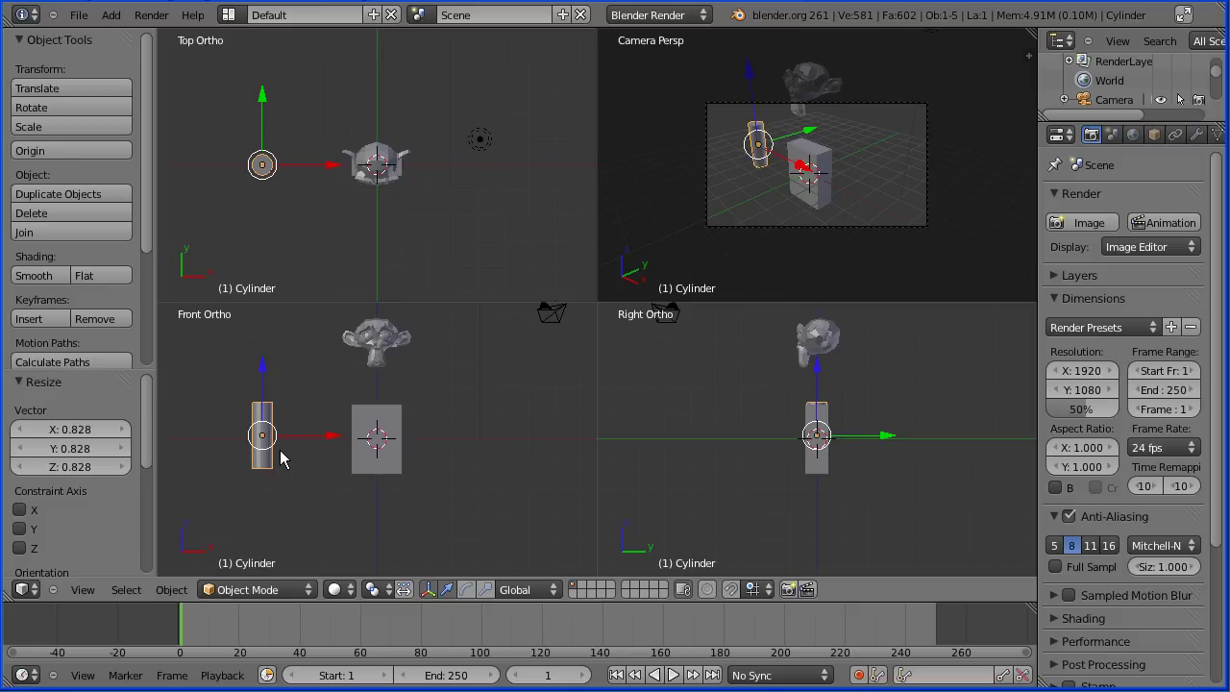
{"action": "key", "text": "shift+d"}
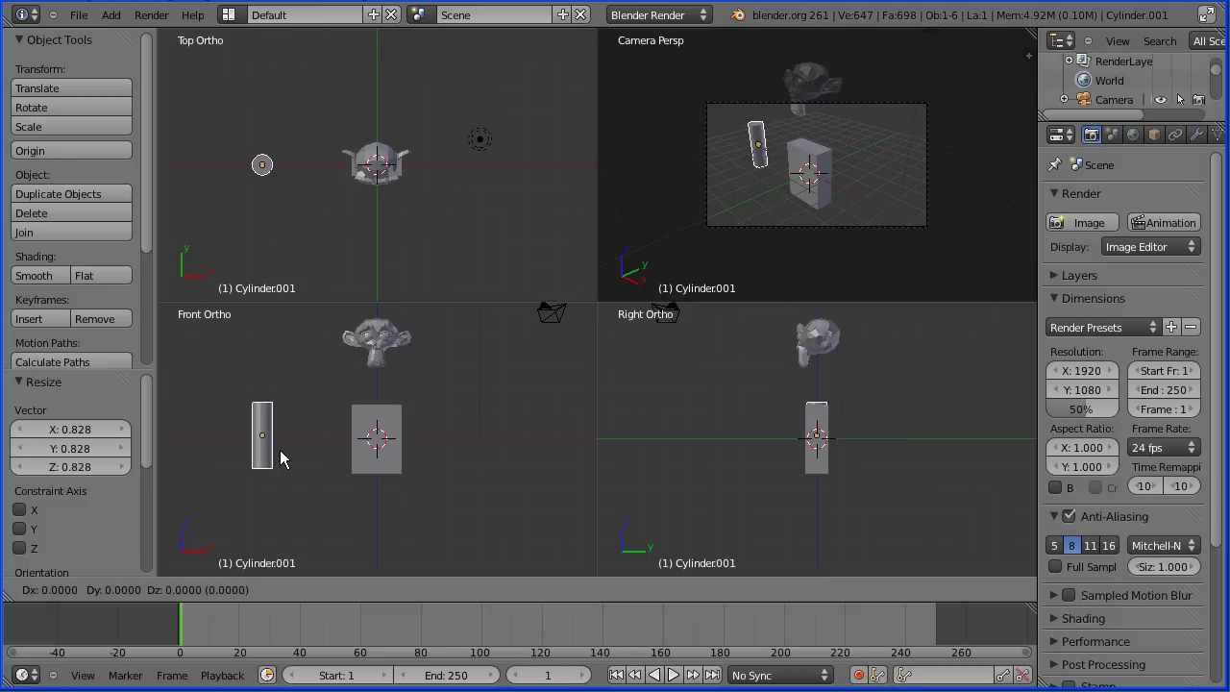
Place the cylinder copy right of the torso, tilted about −27.8° against its side
{"action": "left_click", "coordinate": [494, 463]}
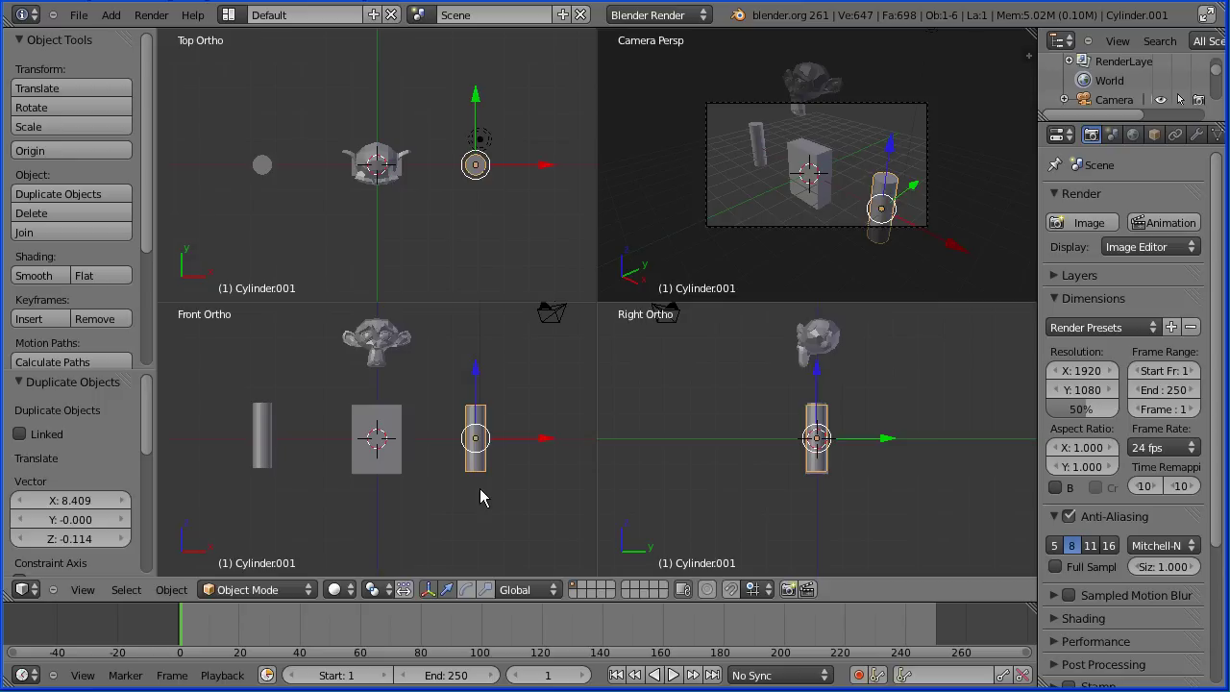
{"action": "key", "text": "r"}
{"action": "left_click", "coordinate": [501, 486]}
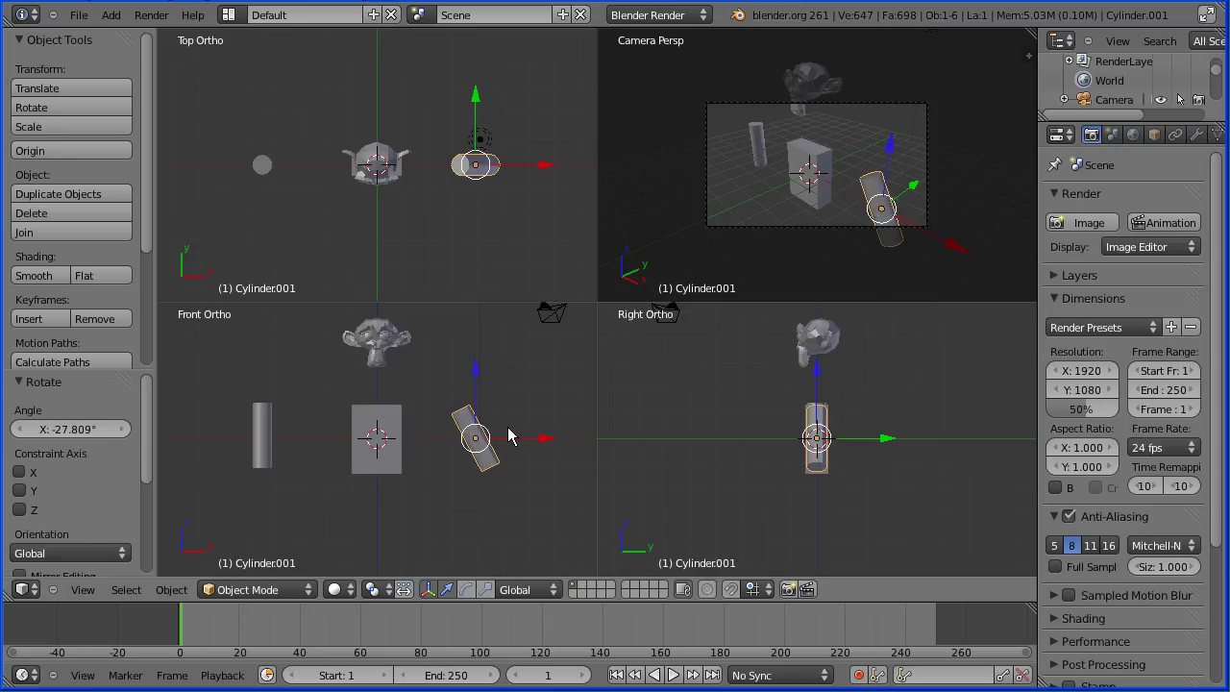
{"action": "key", "text": "g"}
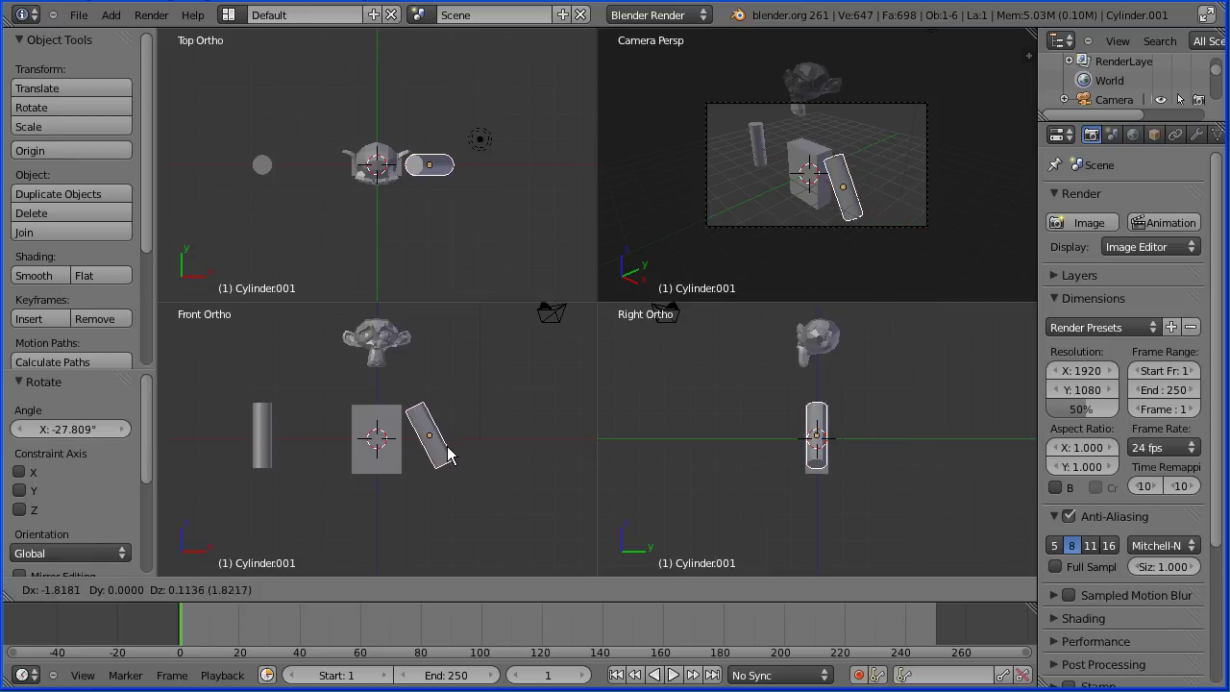
{"action": "left_click", "coordinate": [440, 457]}
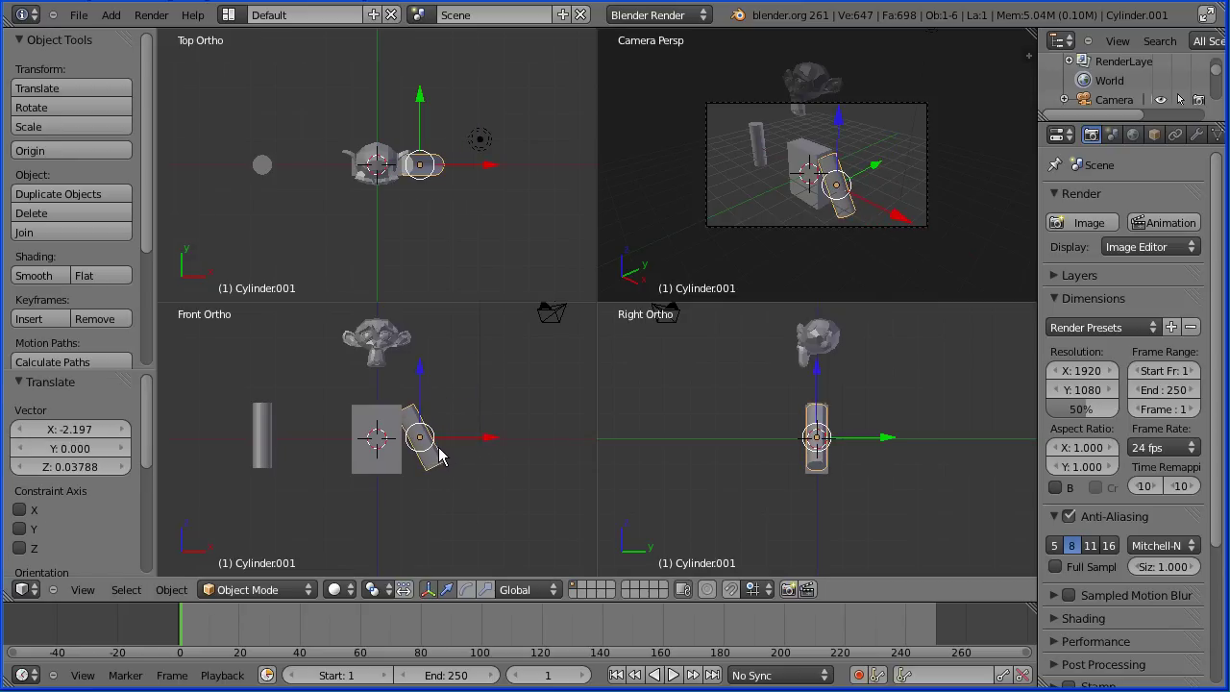
Tilt the left arm cylinder about 25° and move it against the torso
{"action": "right_click", "coordinate": [270, 450]}
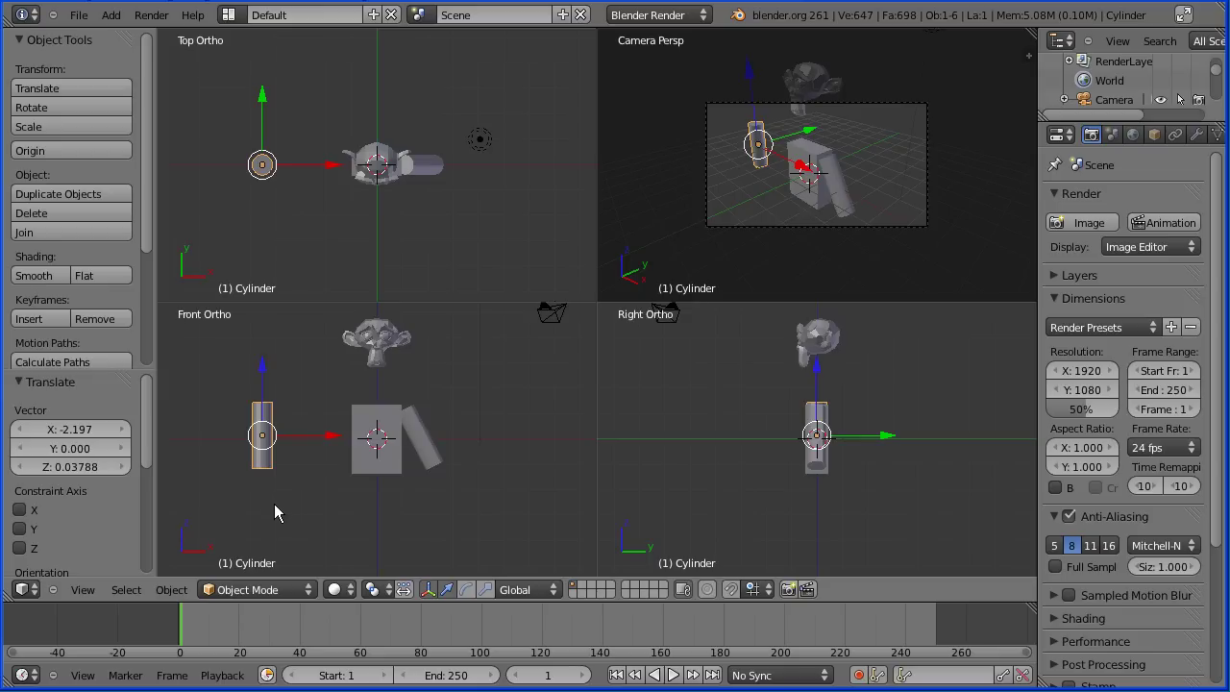
{"action": "key", "text": "r"}
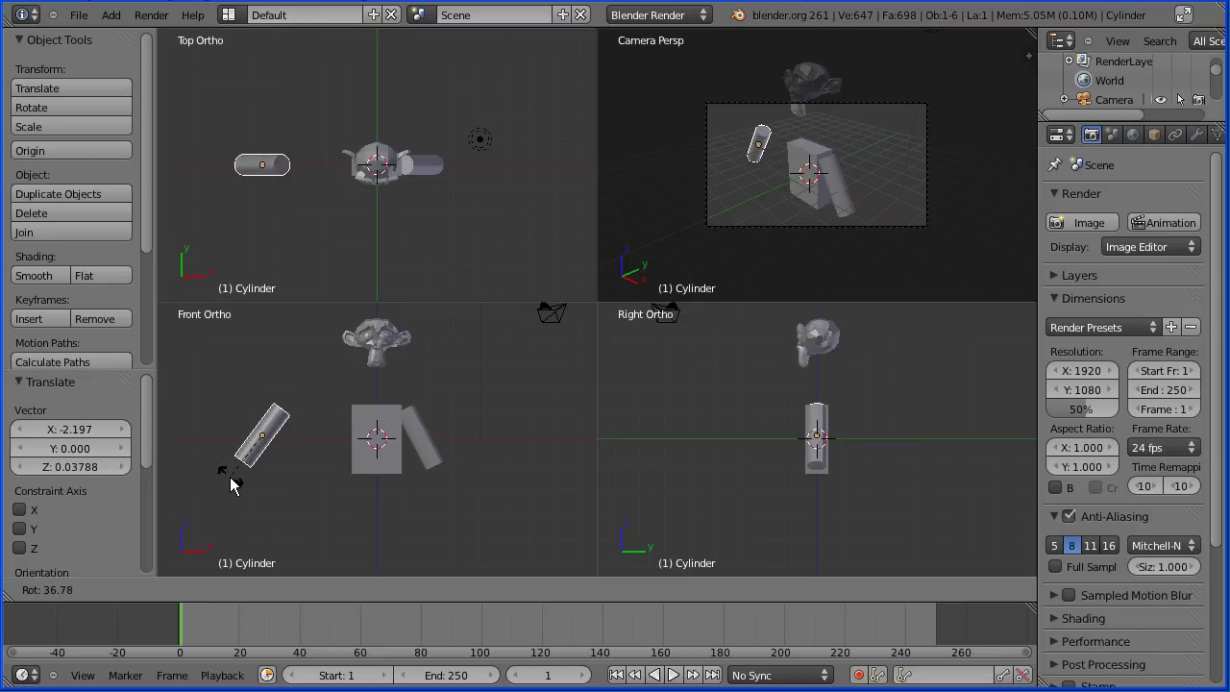
{"action": "left_click", "coordinate": [238, 487]}
{"action": "key", "text": "g"}
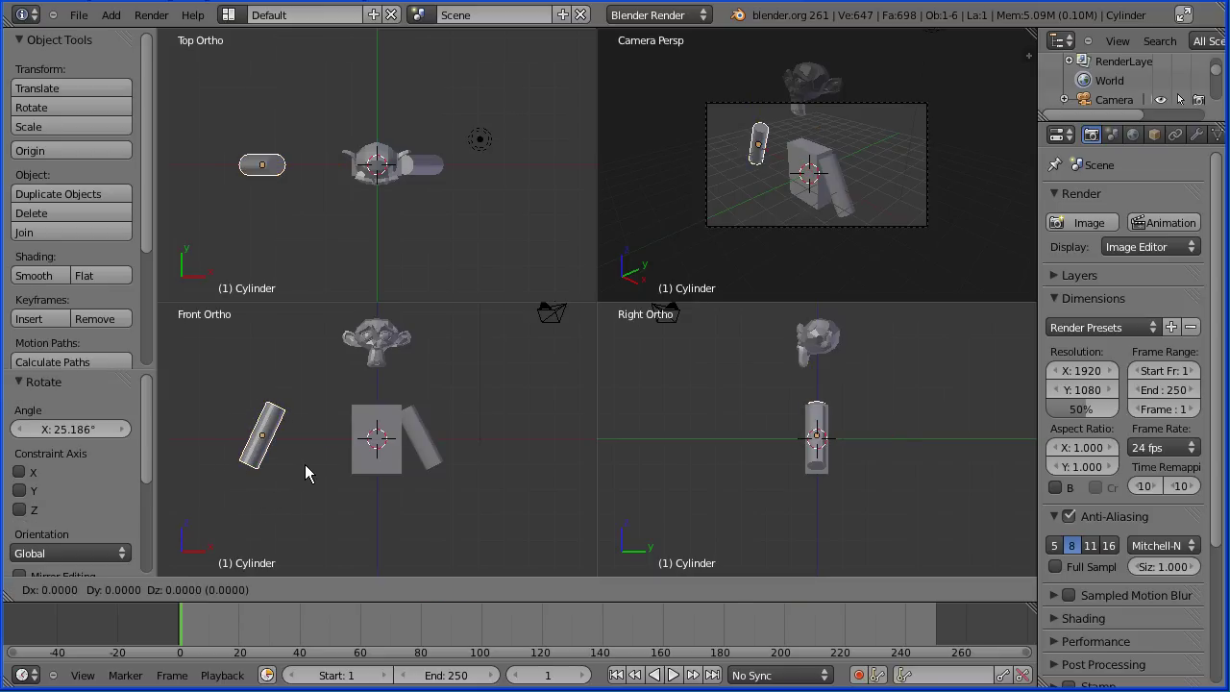
{"action": "left_click", "coordinate": [373, 468]}
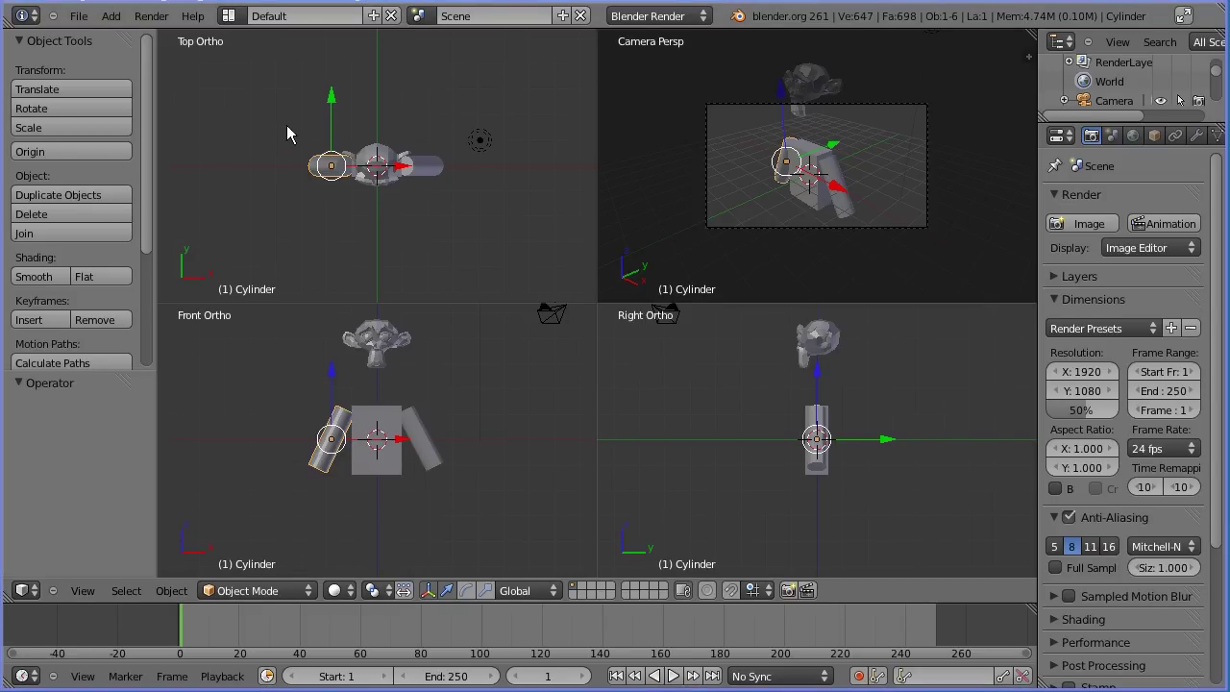
Add another cylinder and place it to the left of the figure
{"action": "left_click", "coordinate": [110, 15]}
{"action": "mouse_move", "coordinate": [134, 43]}
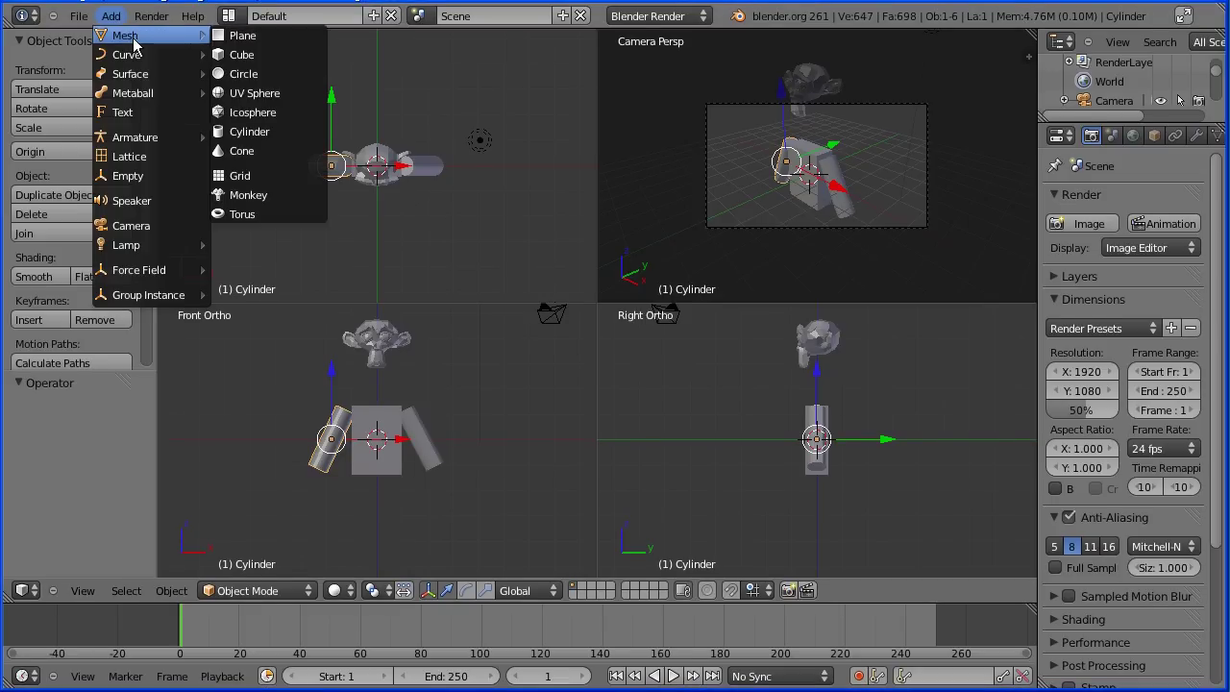
{"action": "left_click", "coordinate": [294, 132]}
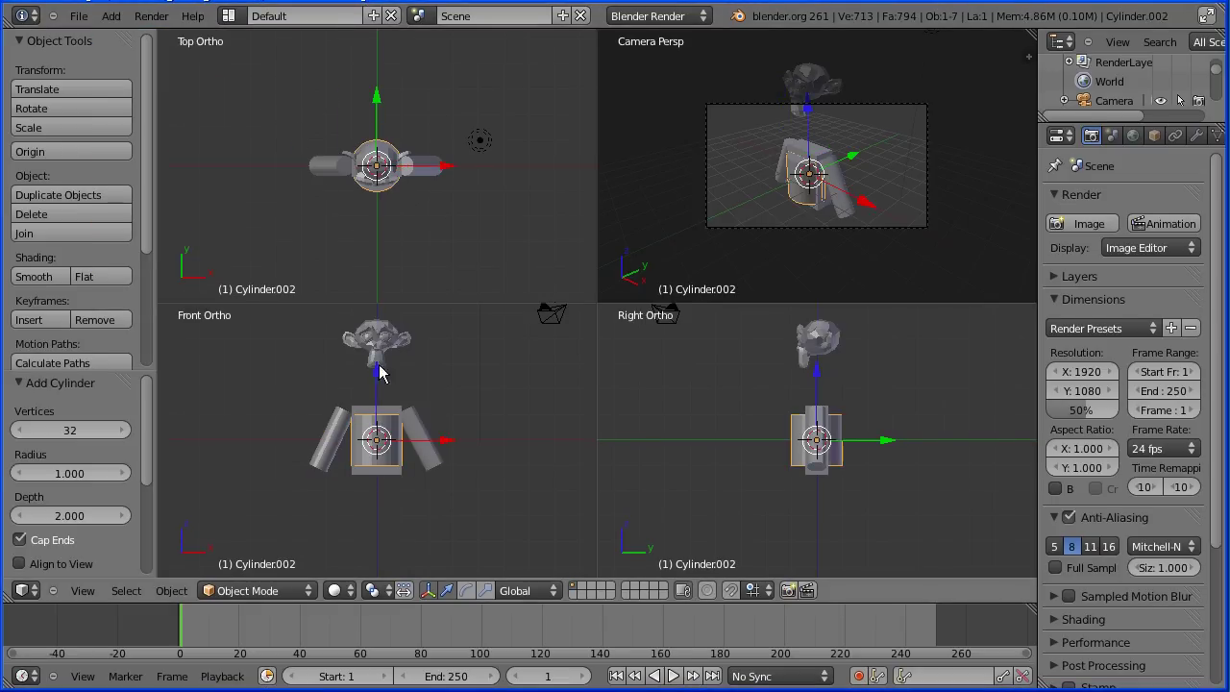
{"action": "key", "text": "g"}
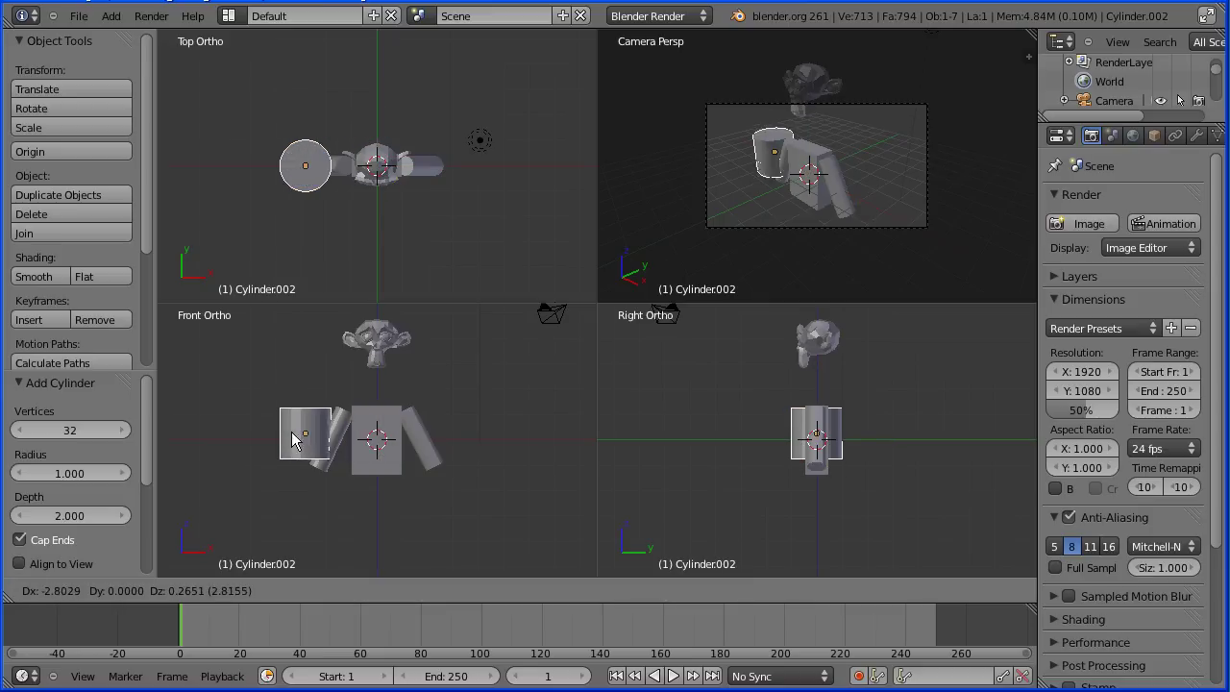
{"action": "left_click", "coordinate": [247, 438]}
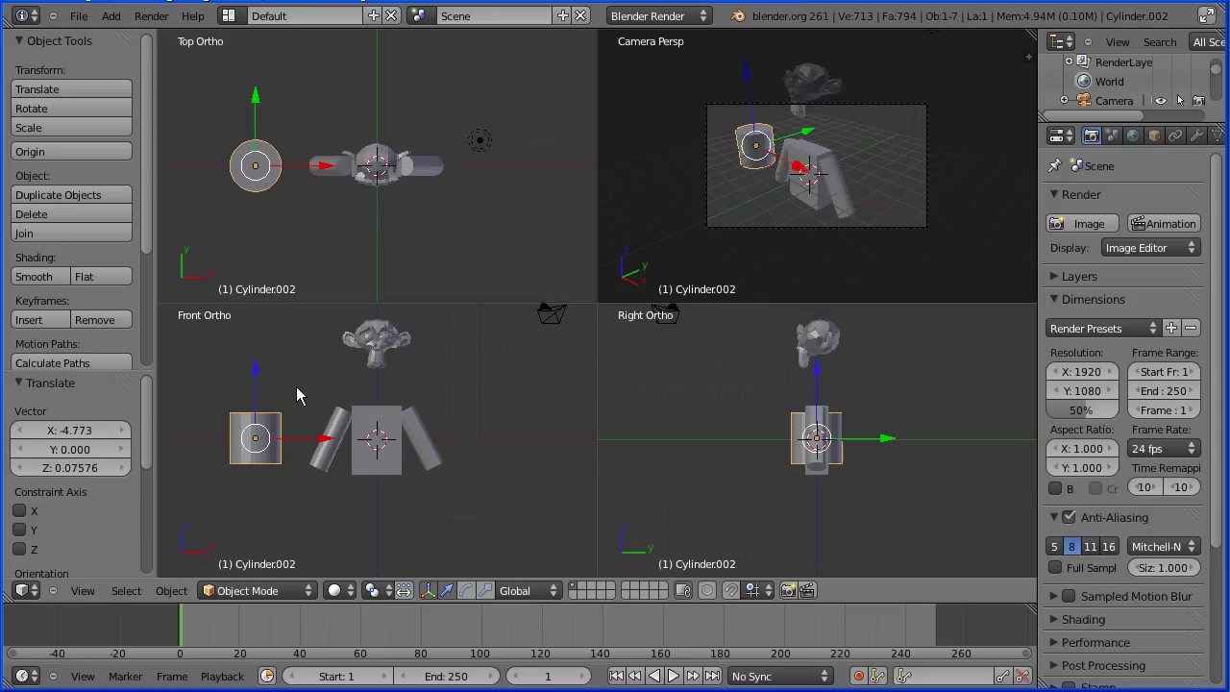
Scale the new cylinder to 0.415, stretch it 4.080 along Z, then scale it to 0.867
{"action": "key", "text": "s"}
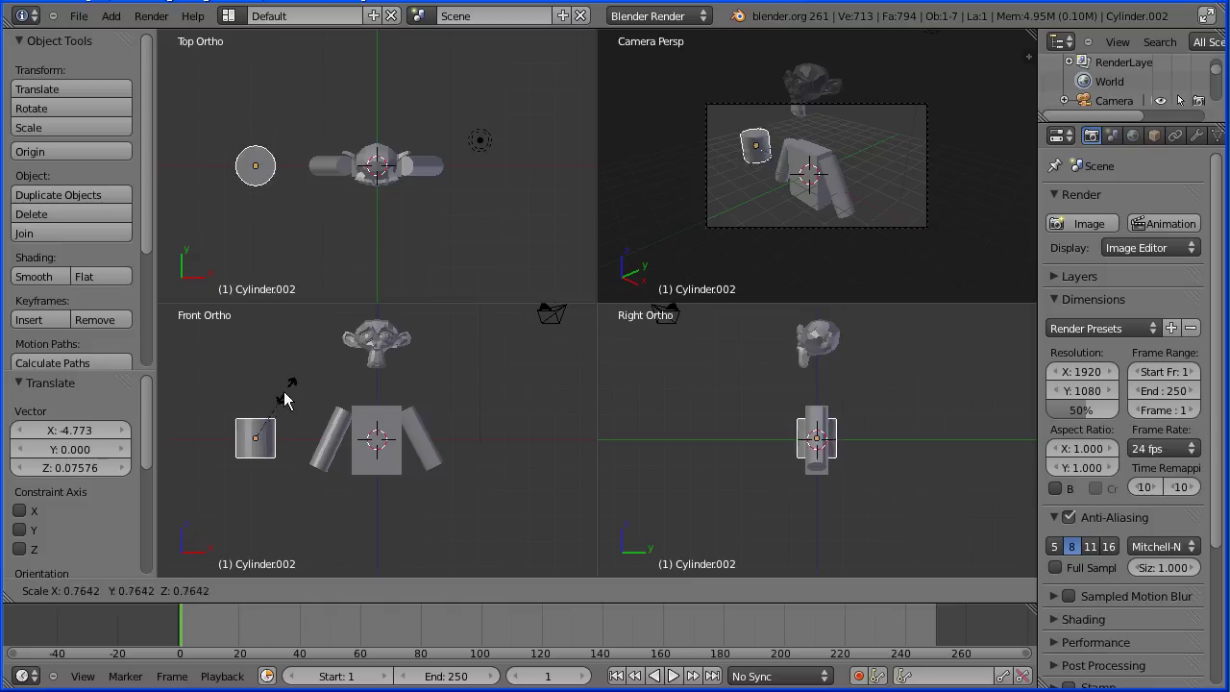
{"action": "left_click", "coordinate": [265, 414]}
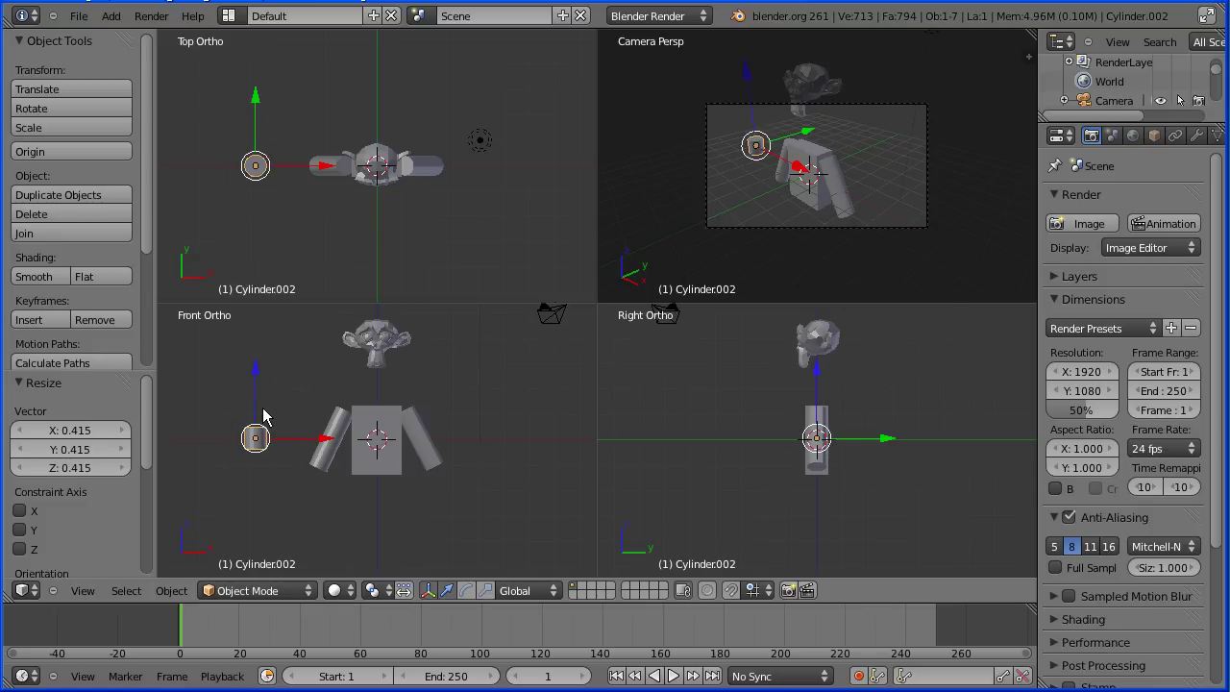
{"action": "key", "text": "s"}
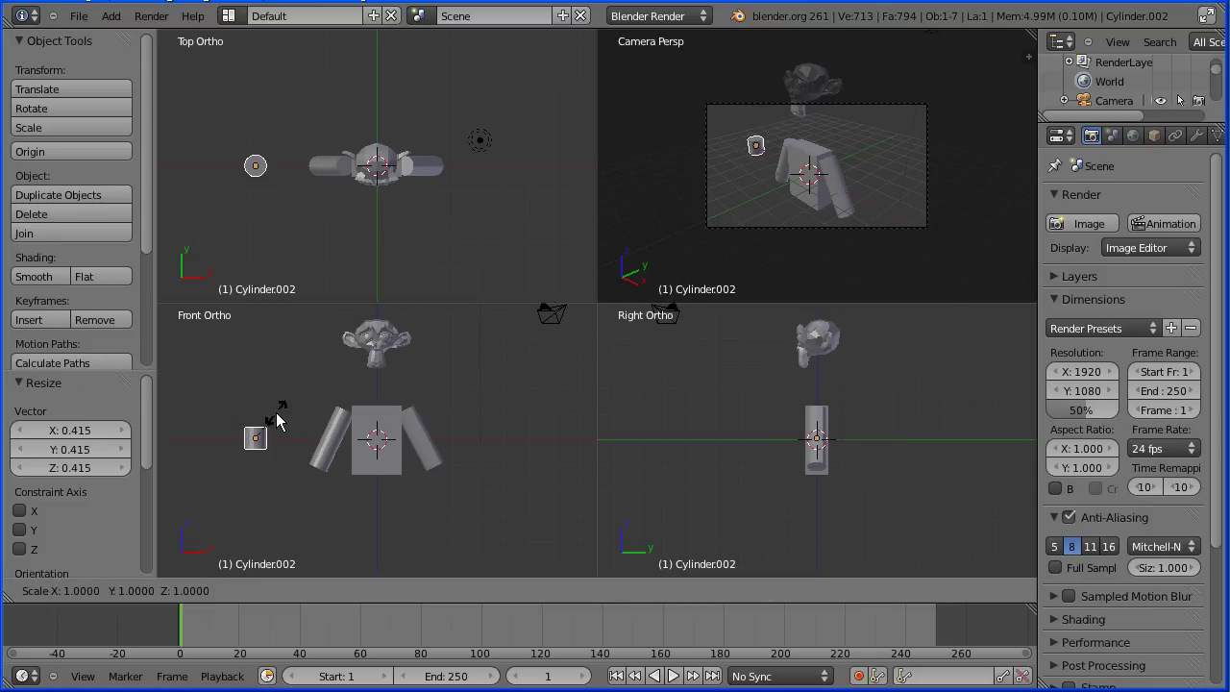
{"action": "key", "text": "z"}
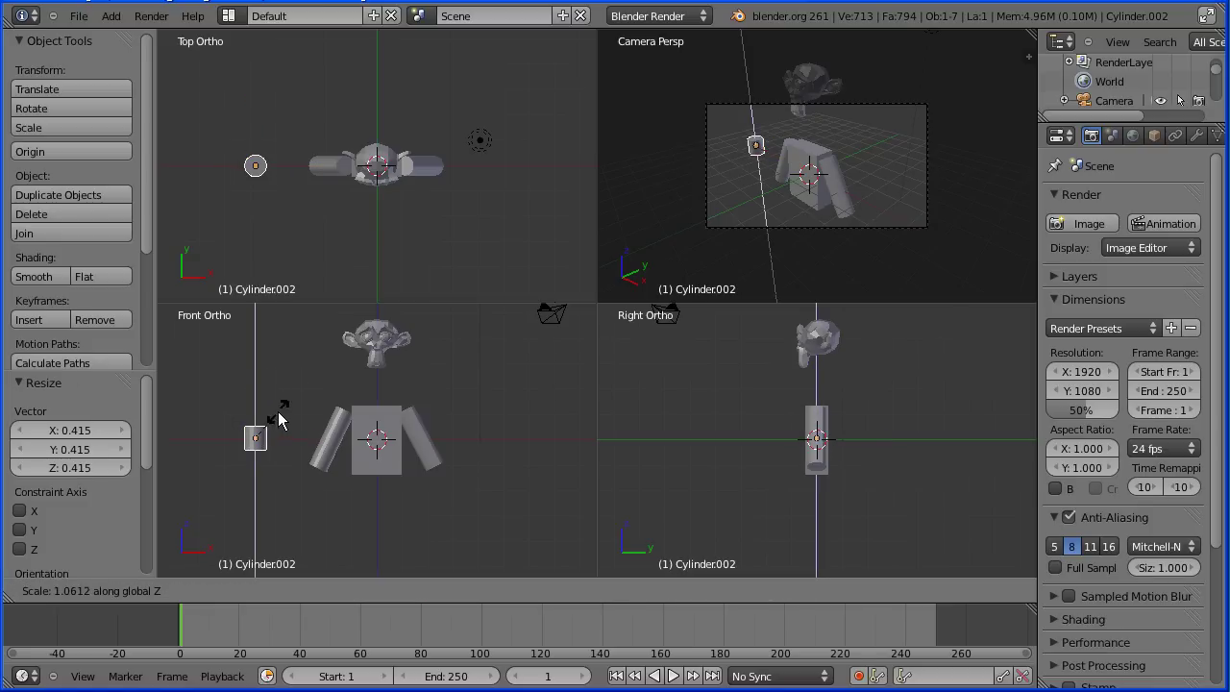
{"action": "left_click", "coordinate": [344, 343]}
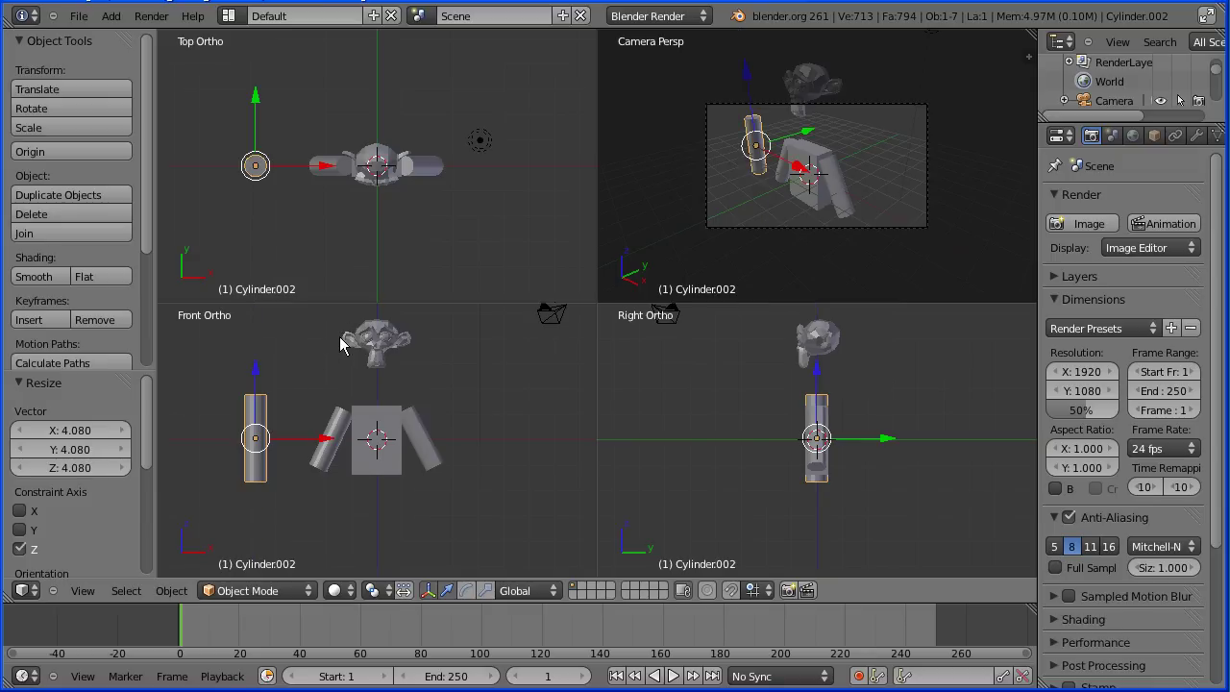
{"action": "key", "text": "s"}
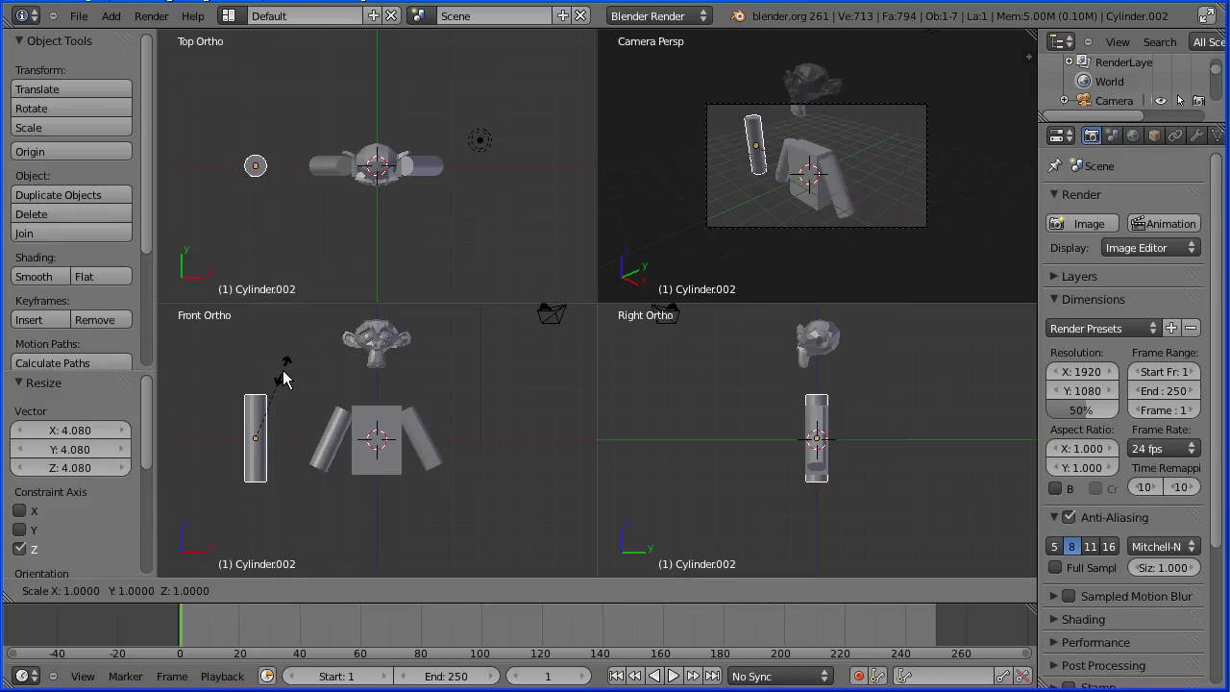
{"action": "left_click", "coordinate": [282, 388]}
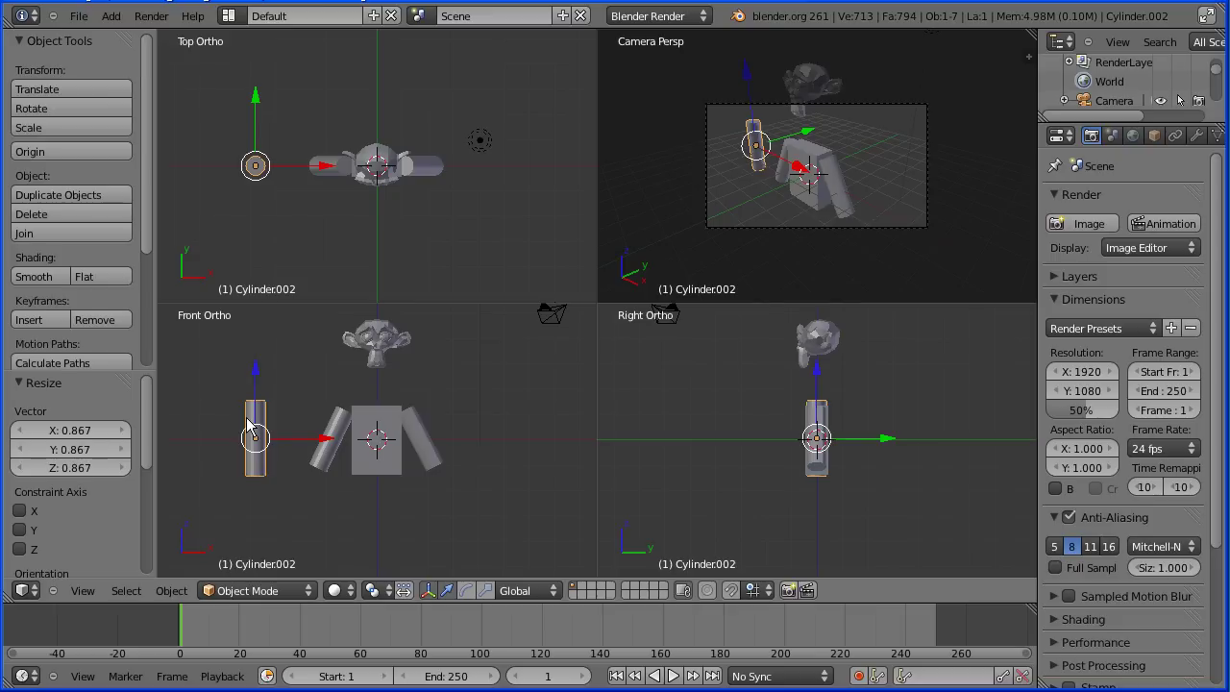
Duplicate the leg cylinder under the torso and move the original beside it as the second leg
{"action": "key", "text": "shift+d"}
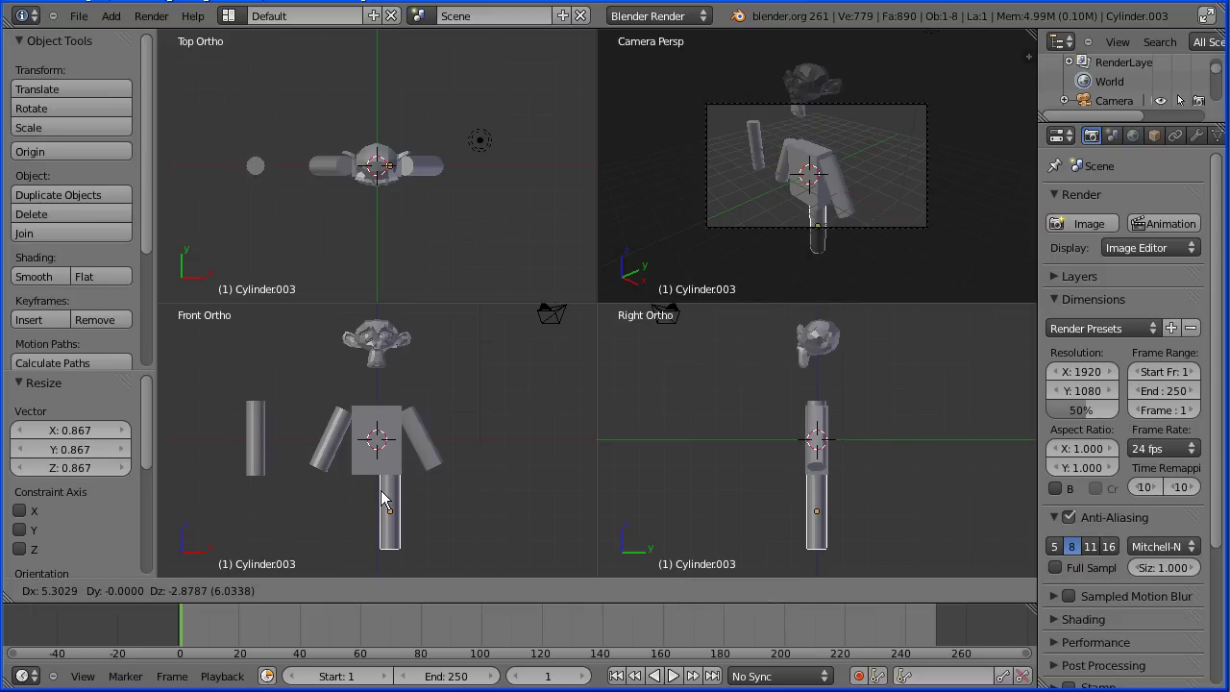
{"action": "left_click", "coordinate": [381, 491]}
{"action": "right_click", "coordinate": [253, 430]}
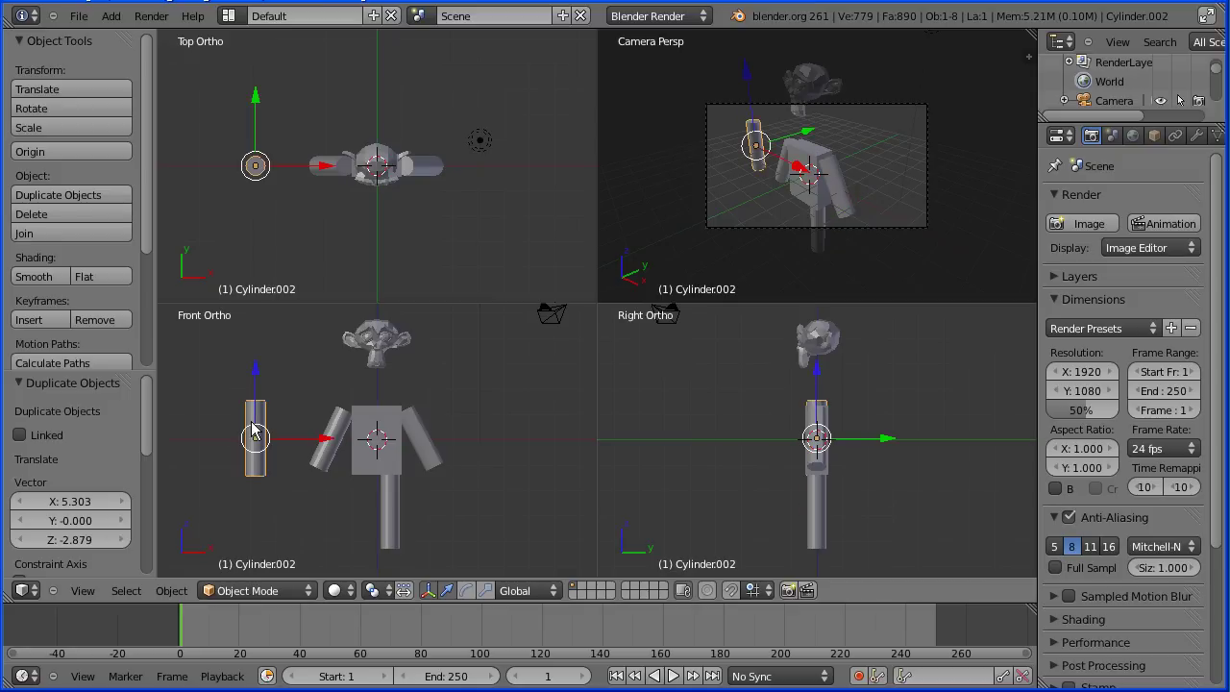
{"action": "key", "text": "g"}
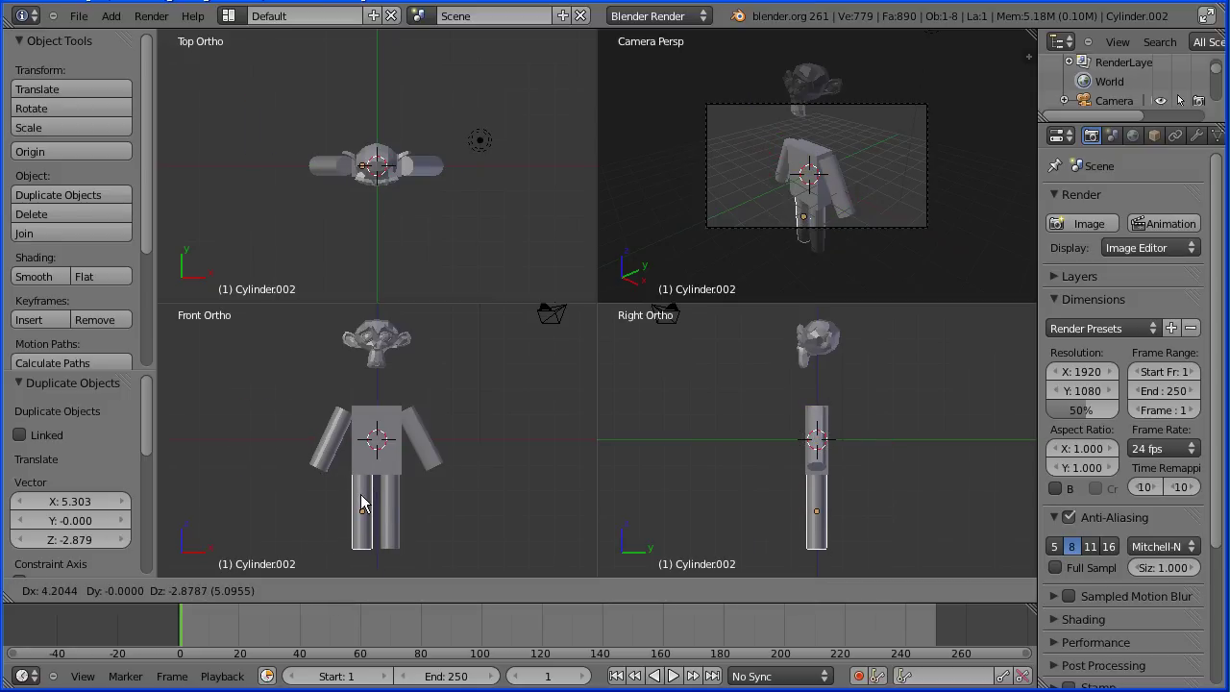
{"action": "left_click", "coordinate": [361, 502]}
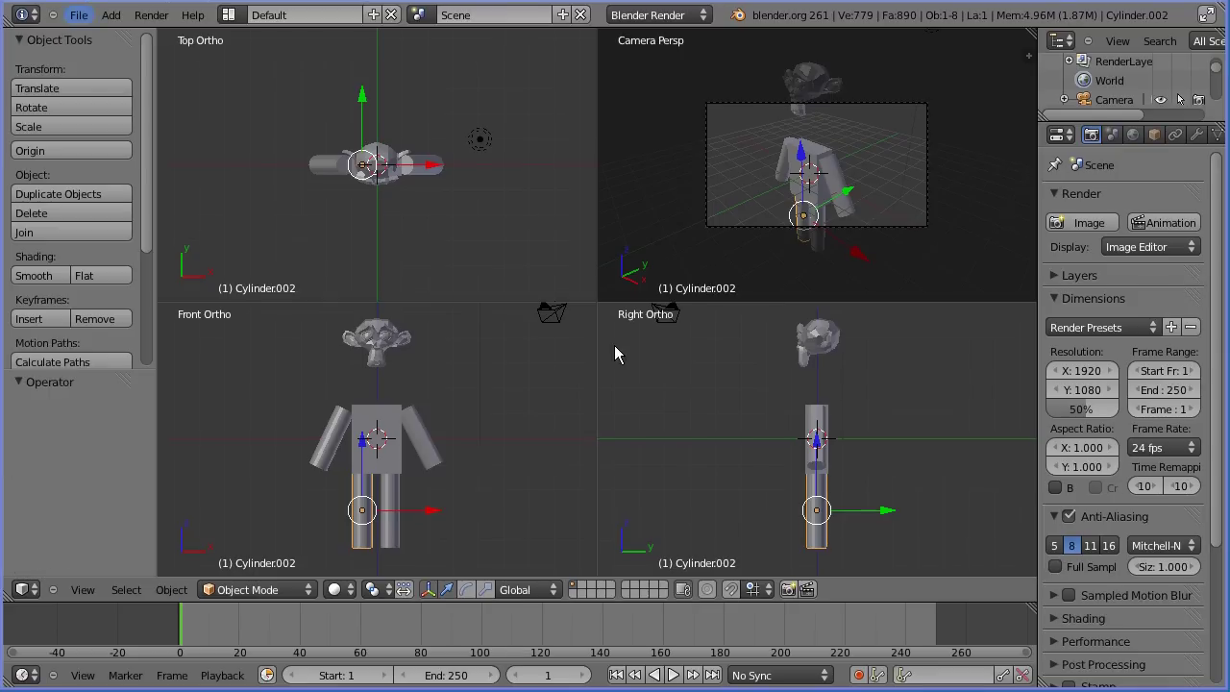
Lower the monkey head (−1.970 Z, −0.152 Y) onto the torso and widen the Properties panel
{"action": "right_click", "coordinate": [817, 342]}
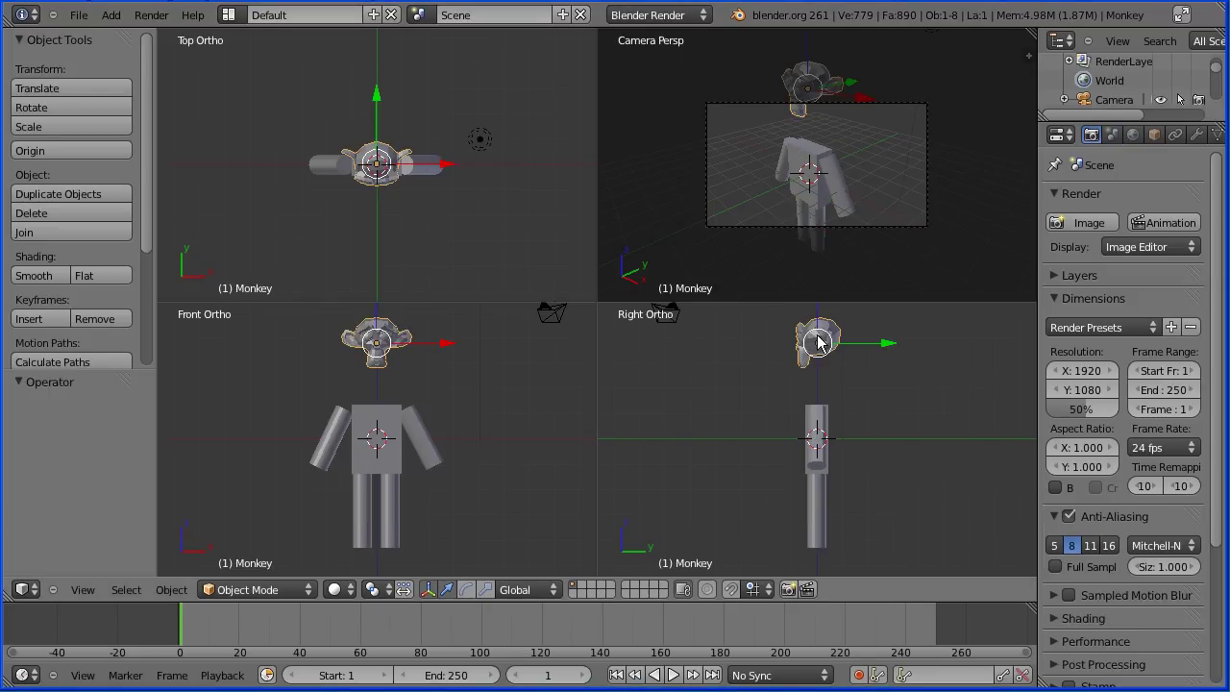
{"action": "key", "text": "g"}
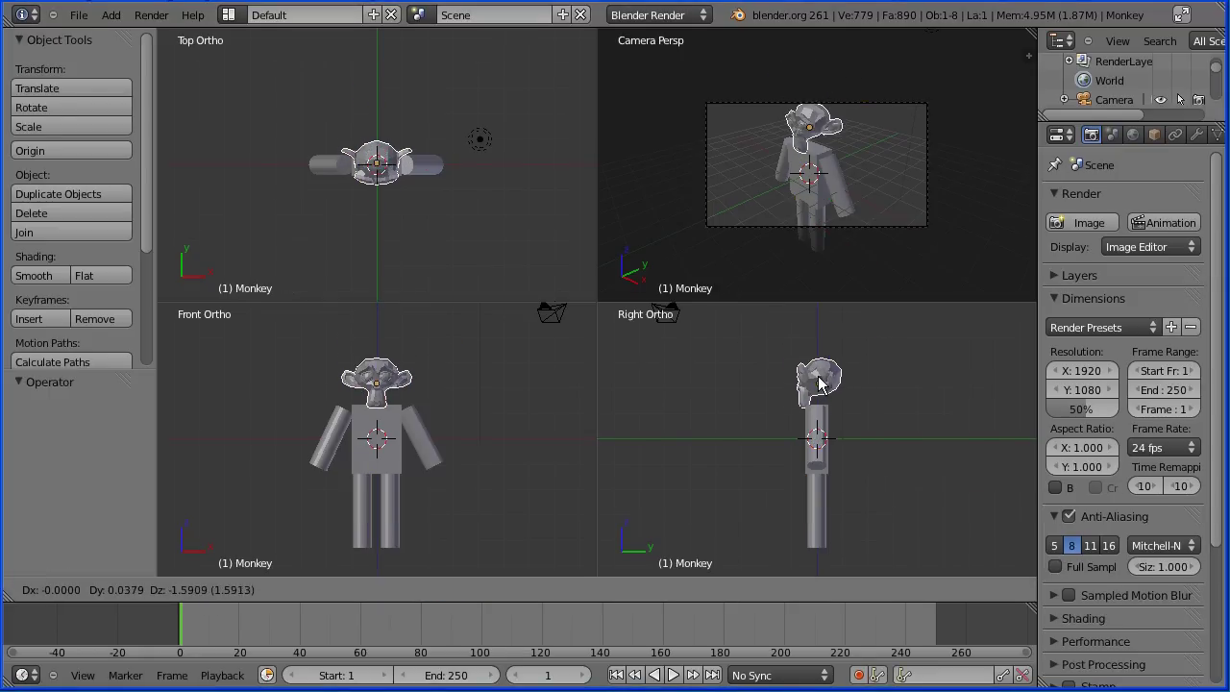
{"action": "left_click", "coordinate": [813, 388]}
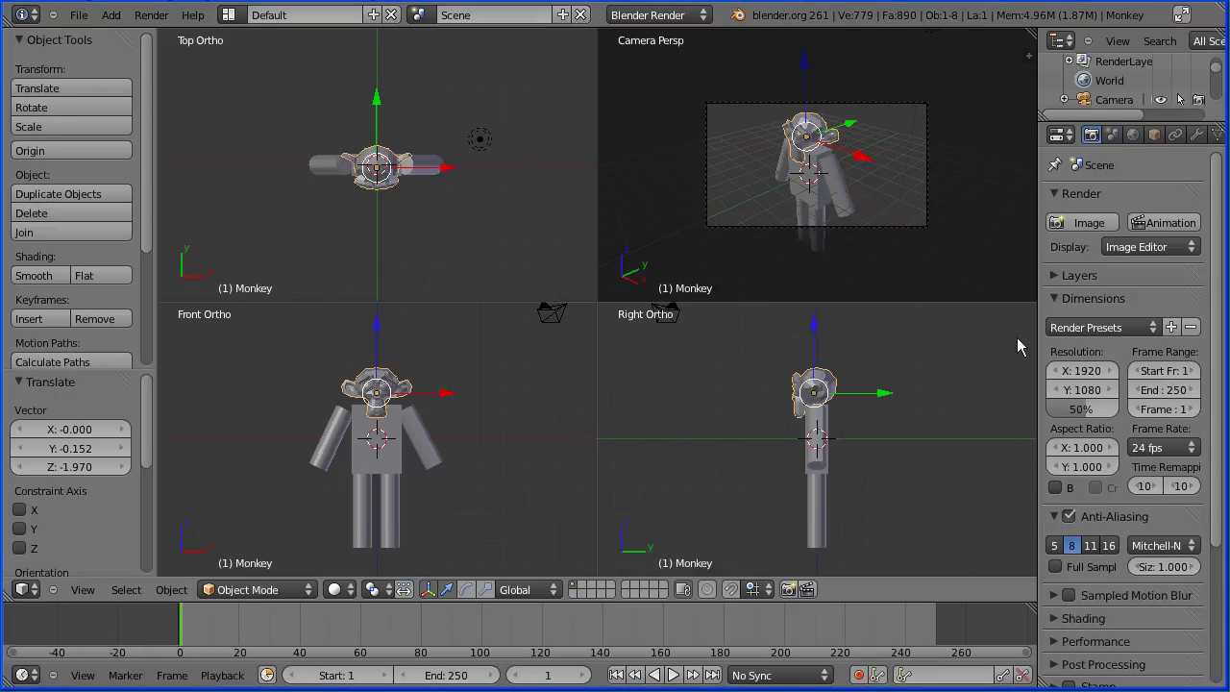
{"action": "left_click_drag", "start_coordinate": [1040, 338], "coordinate": [955, 337]}
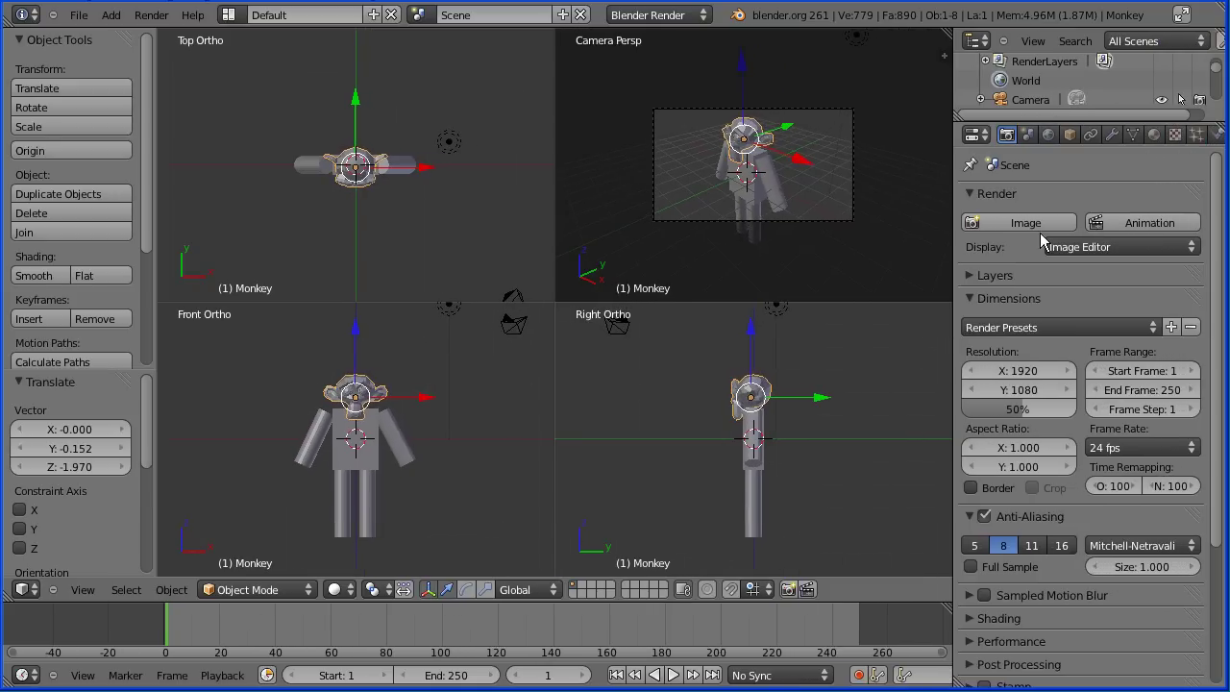
Create a material named 'brown' for the head with dark orange-brown diffuse colour (R 0.351, G 0.094, B 0)
{"action": "left_click", "coordinate": [1155, 136]}
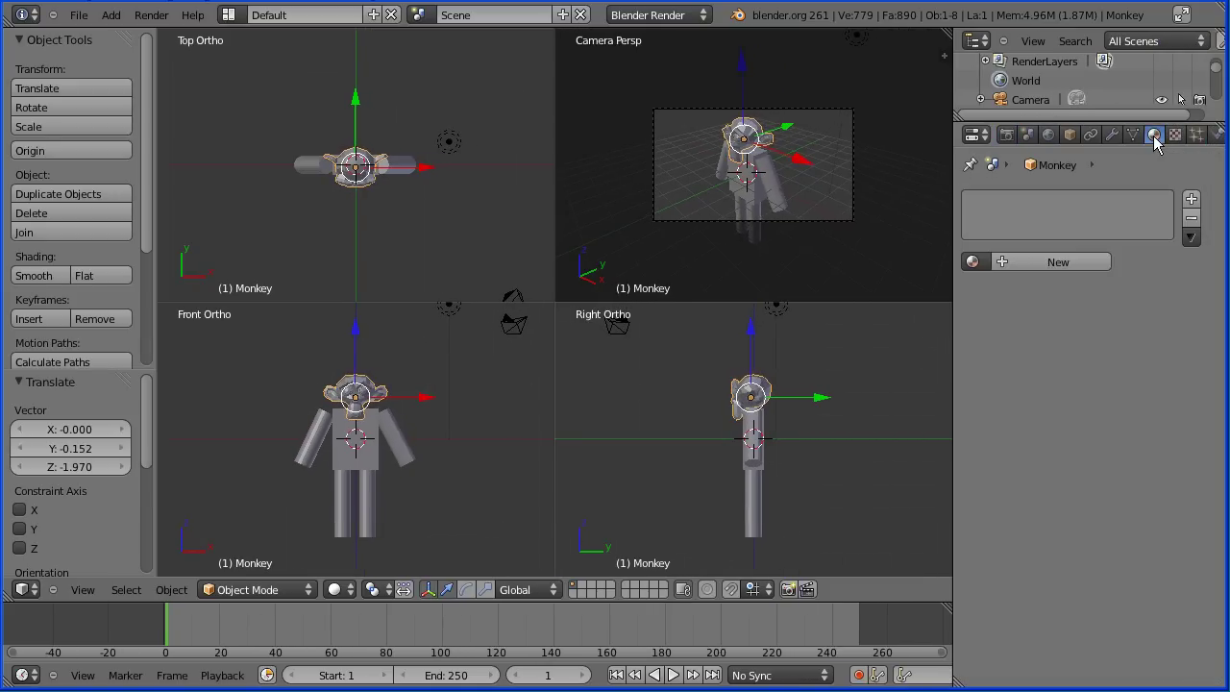
{"action": "left_click", "coordinate": [1003, 268]}
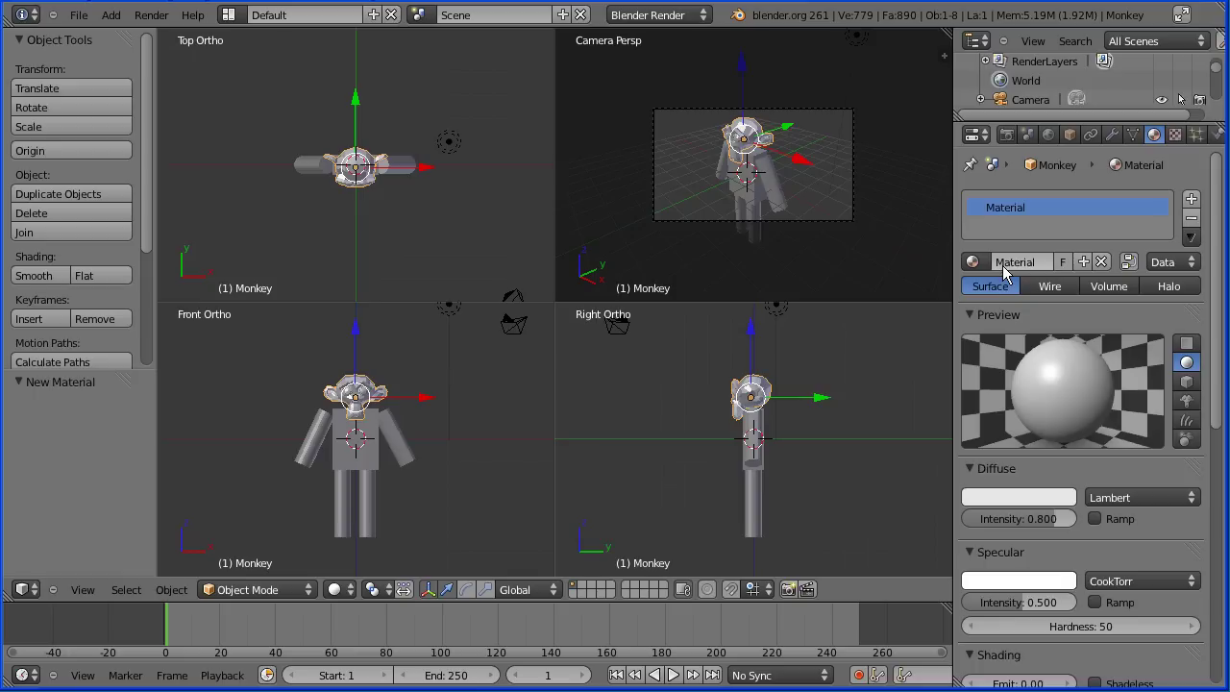
{"action": "type", "text": "brown"}
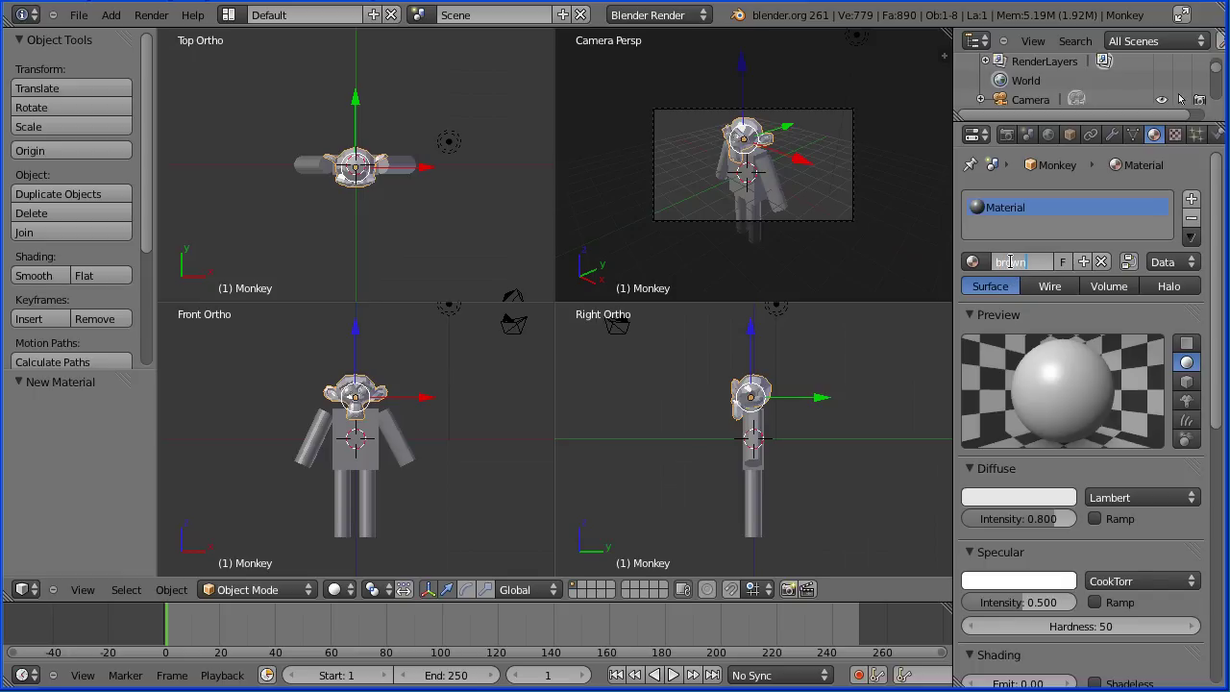
{"action": "key", "text": "Return"}
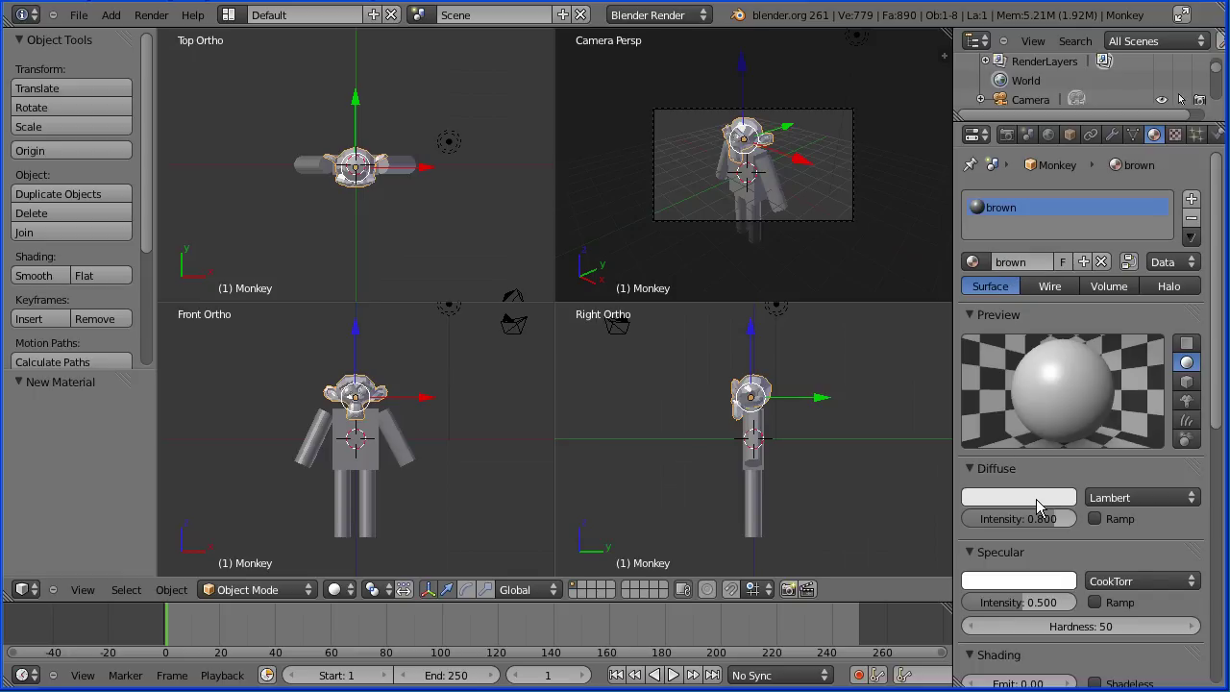
{"action": "left_click", "coordinate": [1038, 498]}
{"action": "mouse_move", "coordinate": [977, 312]}
{"action": "left_mouse_down"}
{"action": "mouse_move", "coordinate": [950, 359]}
{"action": "mouse_move", "coordinate": [956, 381]}
{"action": "left_mouse_up"}
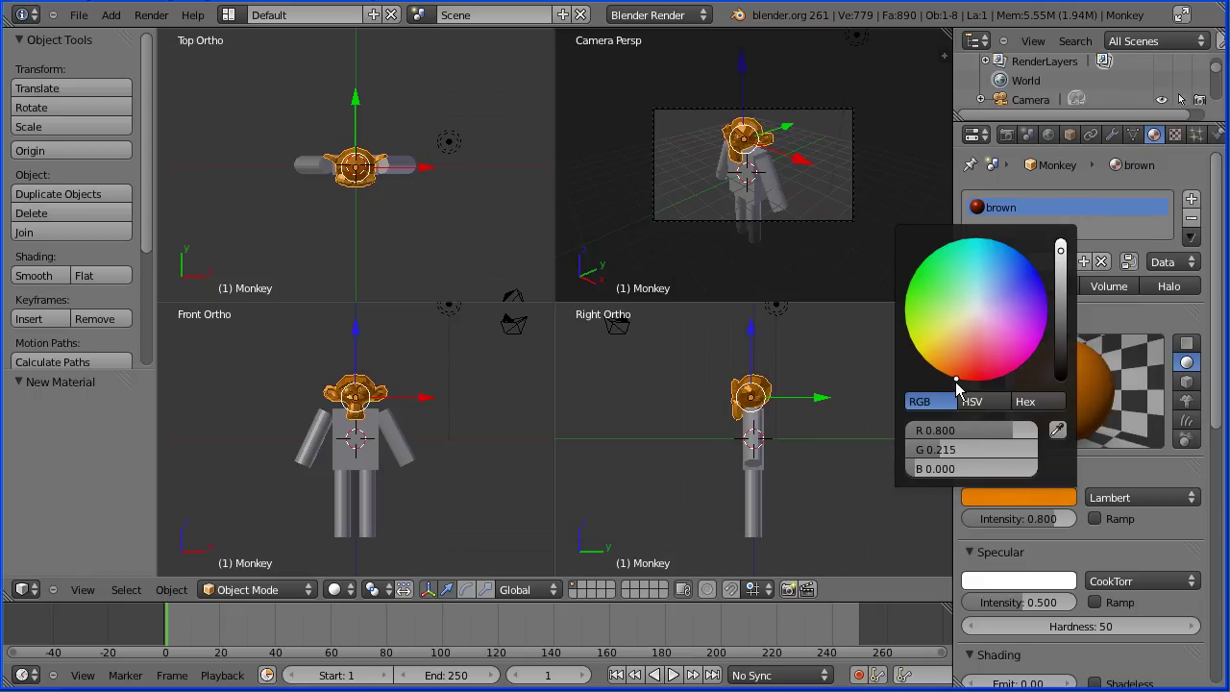
{"action": "left_click_drag", "start_coordinate": [1062, 252], "coordinate": [1066, 293]}
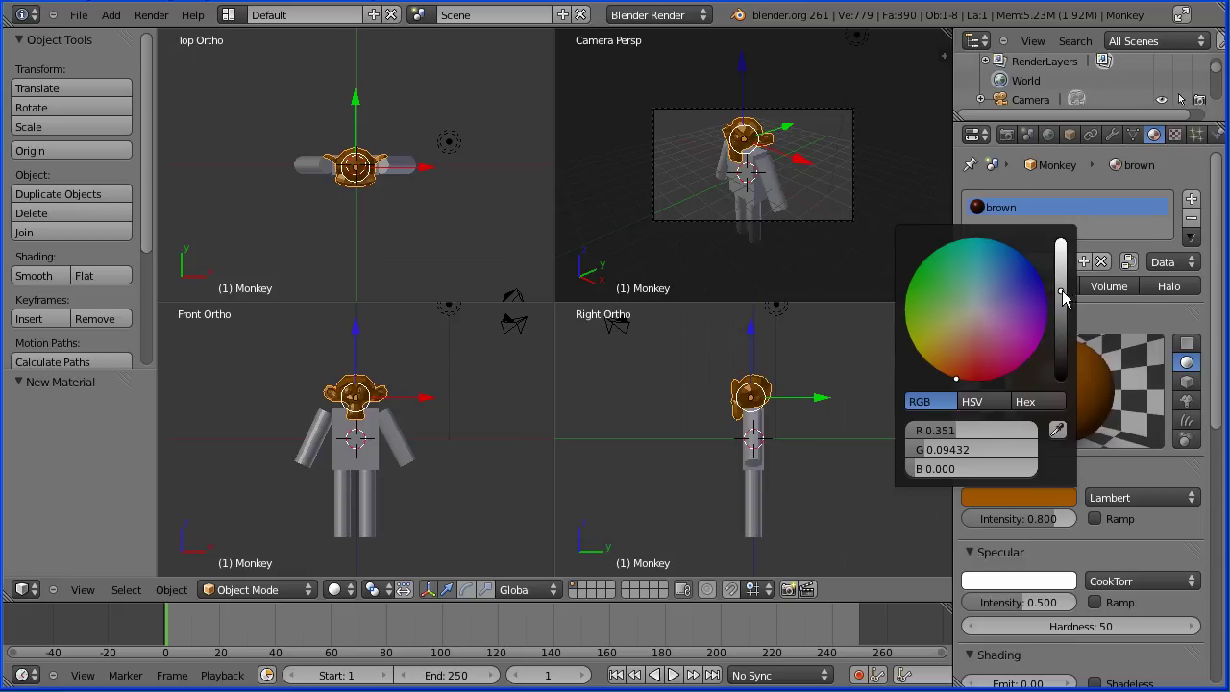
Give the torso cube a new material named 'green' with diffuse colour R 0, G 0.8, B 0.228
{"action": "right_click", "coordinate": [352, 460]}
{"action": "left_click", "coordinate": [1006, 263]}
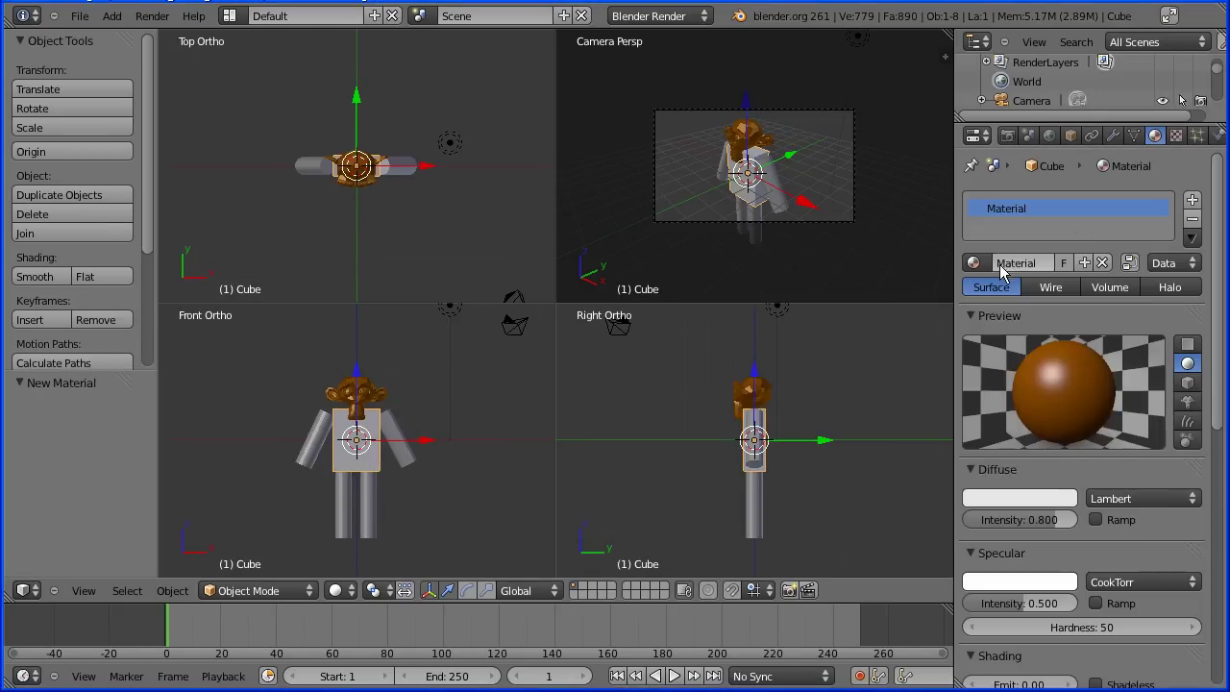
{"action": "type", "text": "green"}
{"action": "key", "text": "Return"}
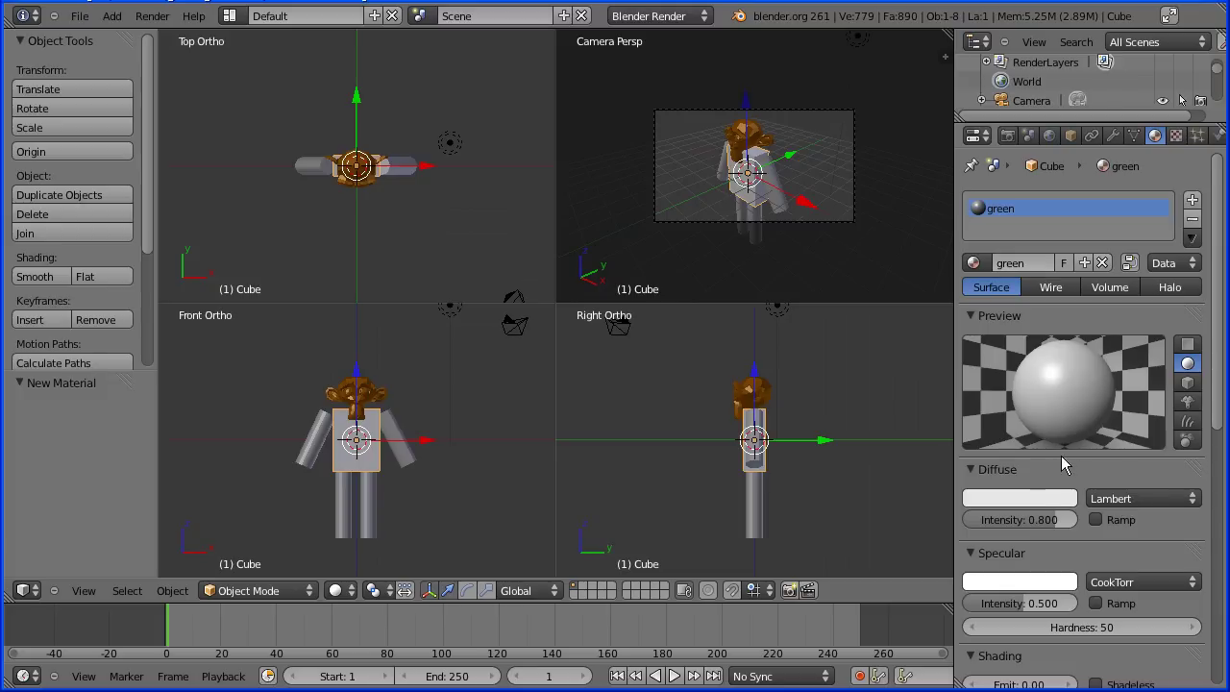
{"action": "left_click", "coordinate": [1038, 500]}
{"action": "left_click_drag", "start_coordinate": [978, 315], "coordinate": [929, 258]}
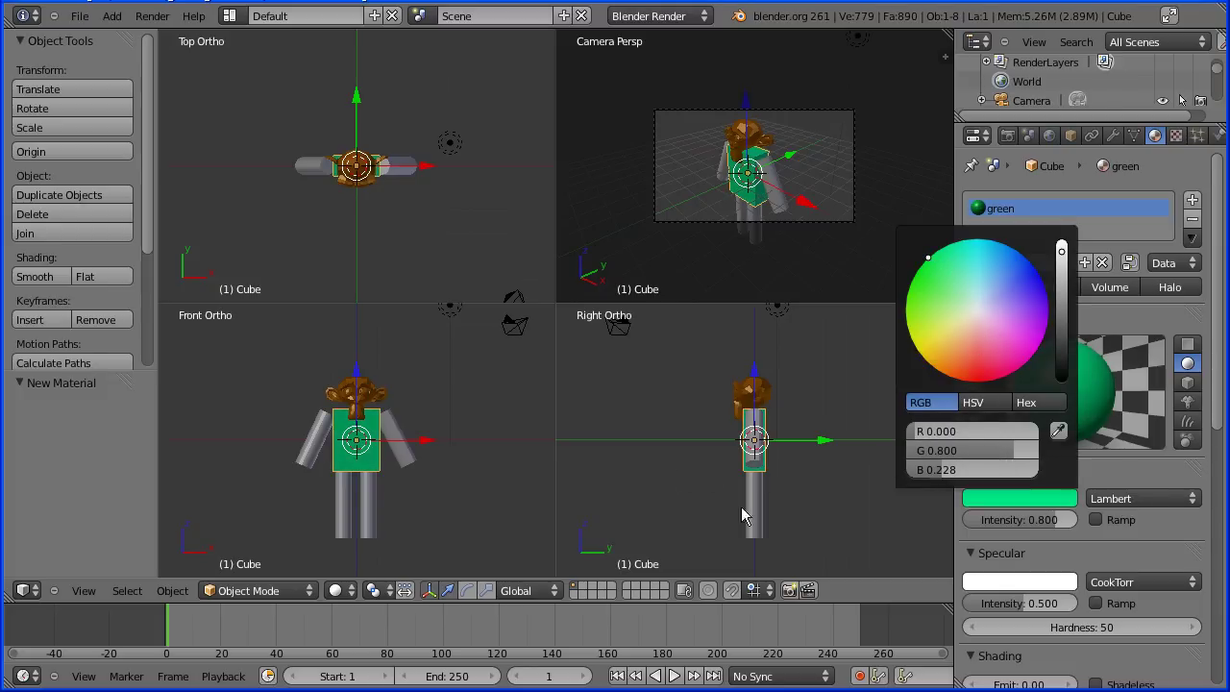
Give the left arm cylinder a new material named 'red' with diffuse colour R 0.8, G 0.02, B 0
{"action": "right_click", "coordinate": [308, 449]}
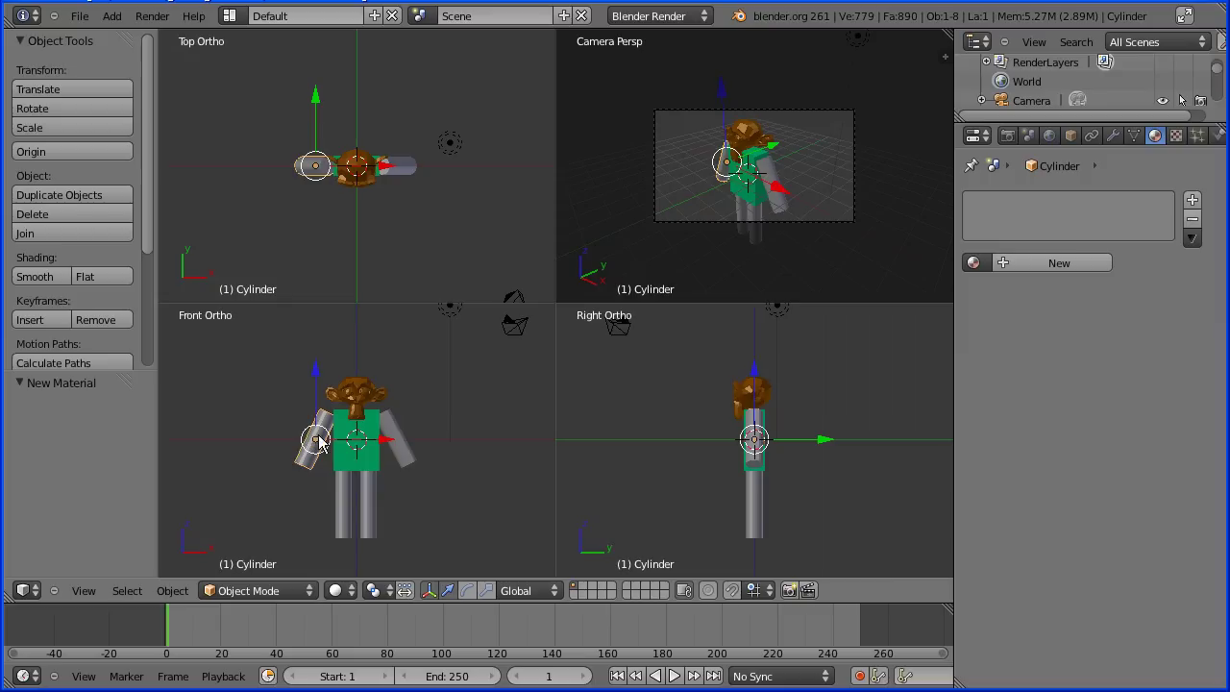
{"action": "left_click", "coordinate": [1009, 271]}
{"action": "left_click", "coordinate": [1018, 265]}
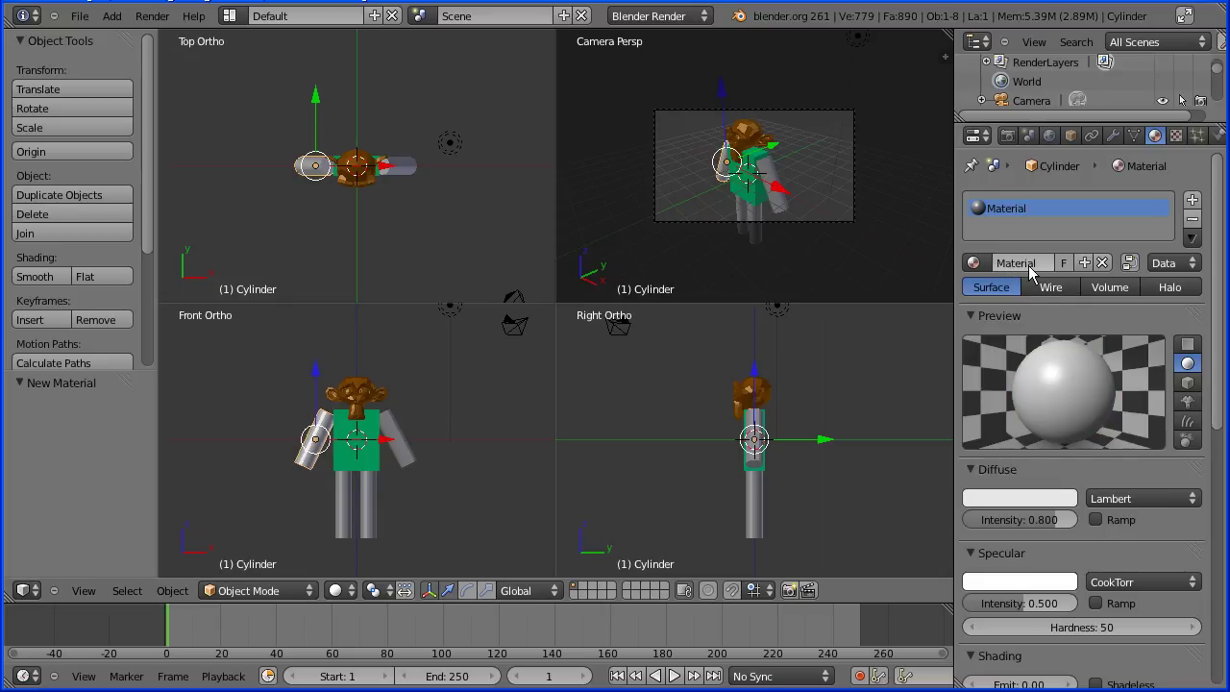
{"action": "type", "text": "red"}
{"action": "key", "text": "Return"}
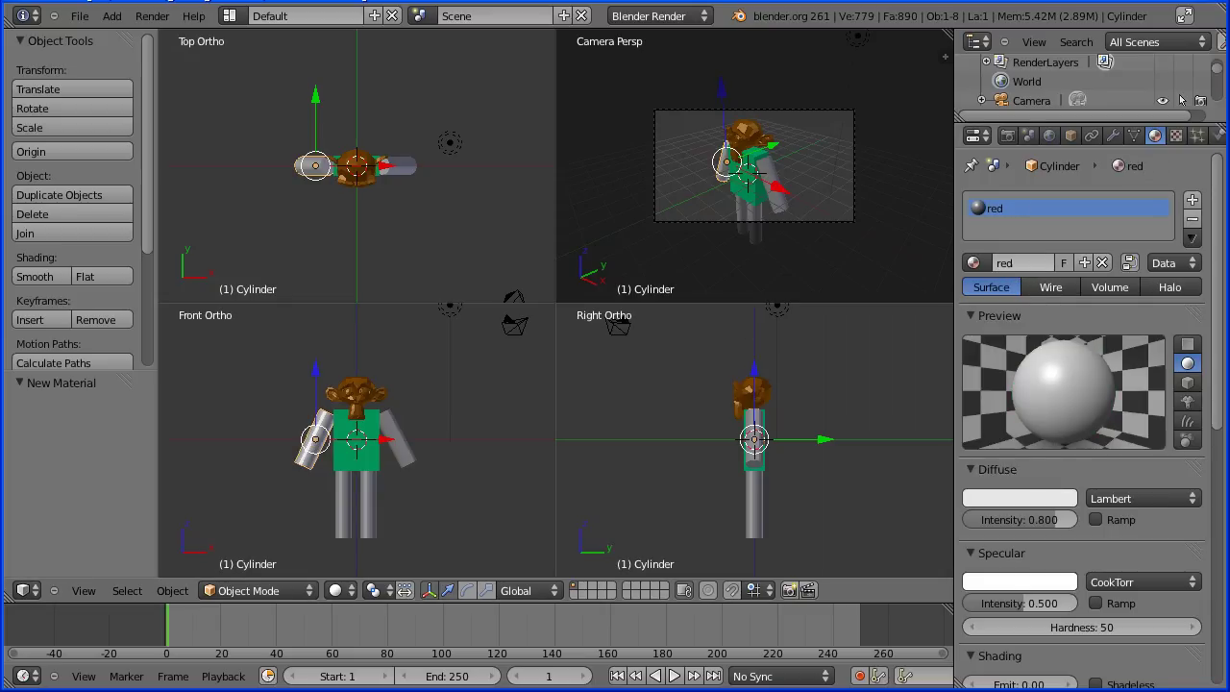
{"action": "left_click", "coordinate": [1024, 497]}
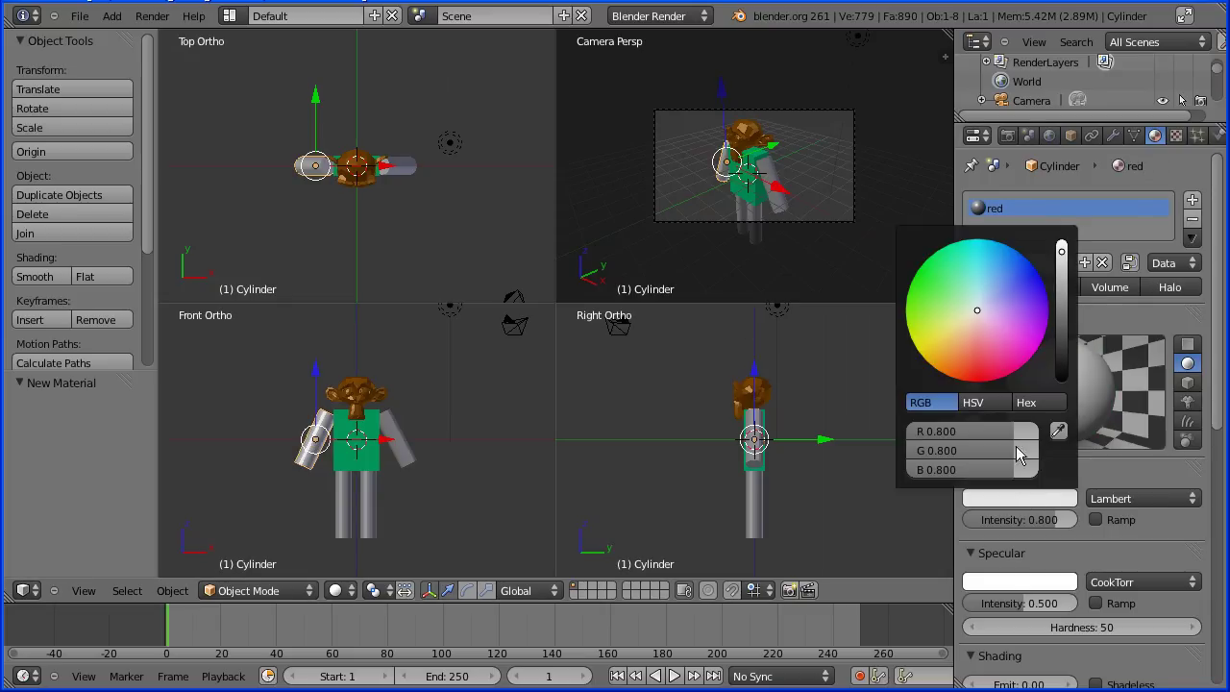
{"action": "left_click_drag", "start_coordinate": [981, 314], "coordinate": [974, 395]}
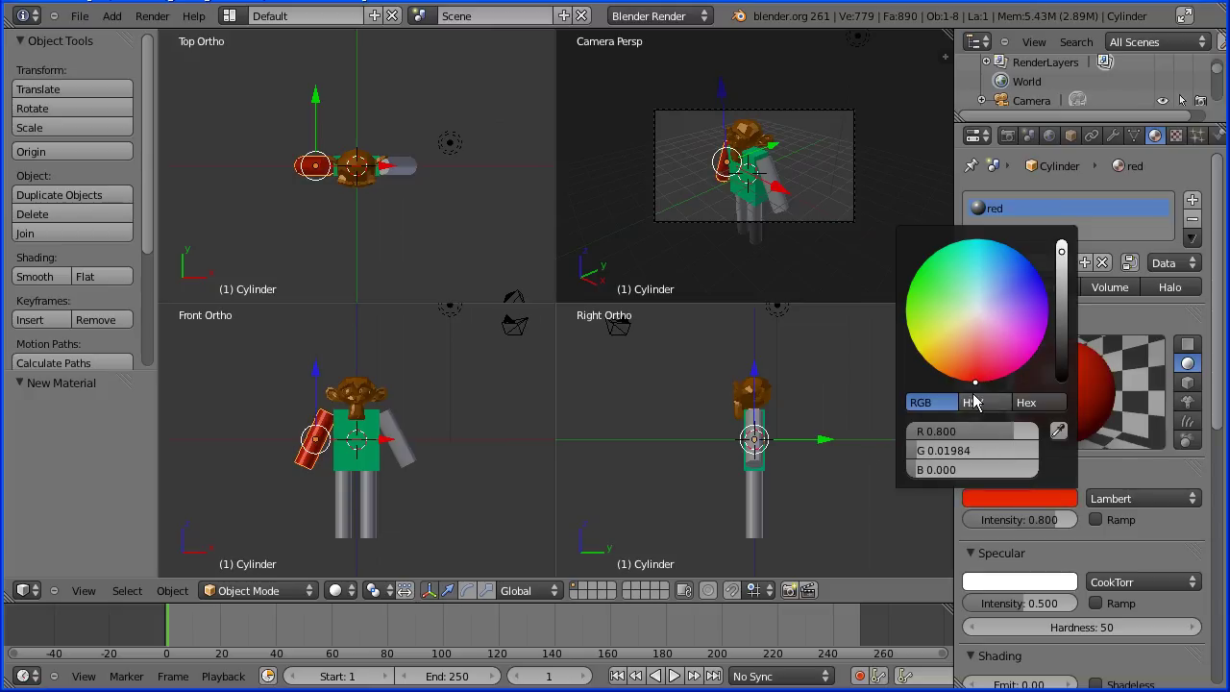
Assign the existing 'red' material to the right arm, Cylinder.001
{"action": "right_click", "coordinate": [410, 458]}
{"action": "left_click", "coordinate": [975, 263]}
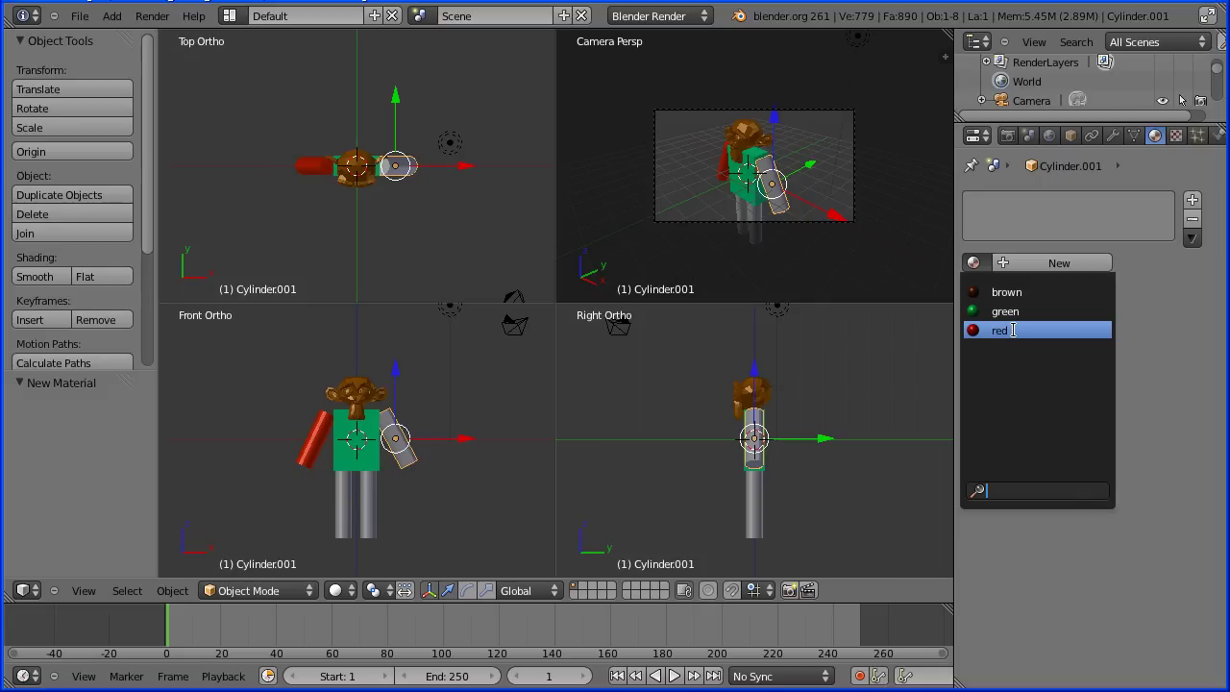
{"action": "left_click", "coordinate": [1014, 330]}
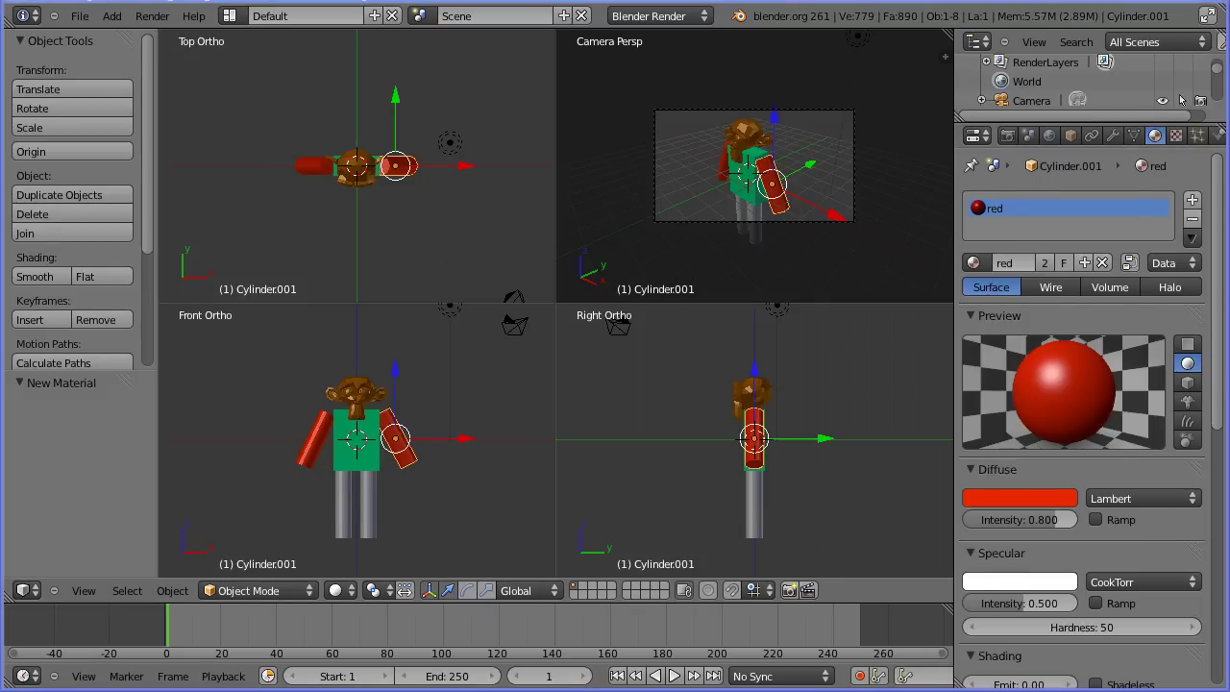
Give leg Cylinder.002 a new material named 'blue' with diffuse colour R 0, G 0.136, B 0.8
{"action": "right_click", "coordinate": [346, 504]}
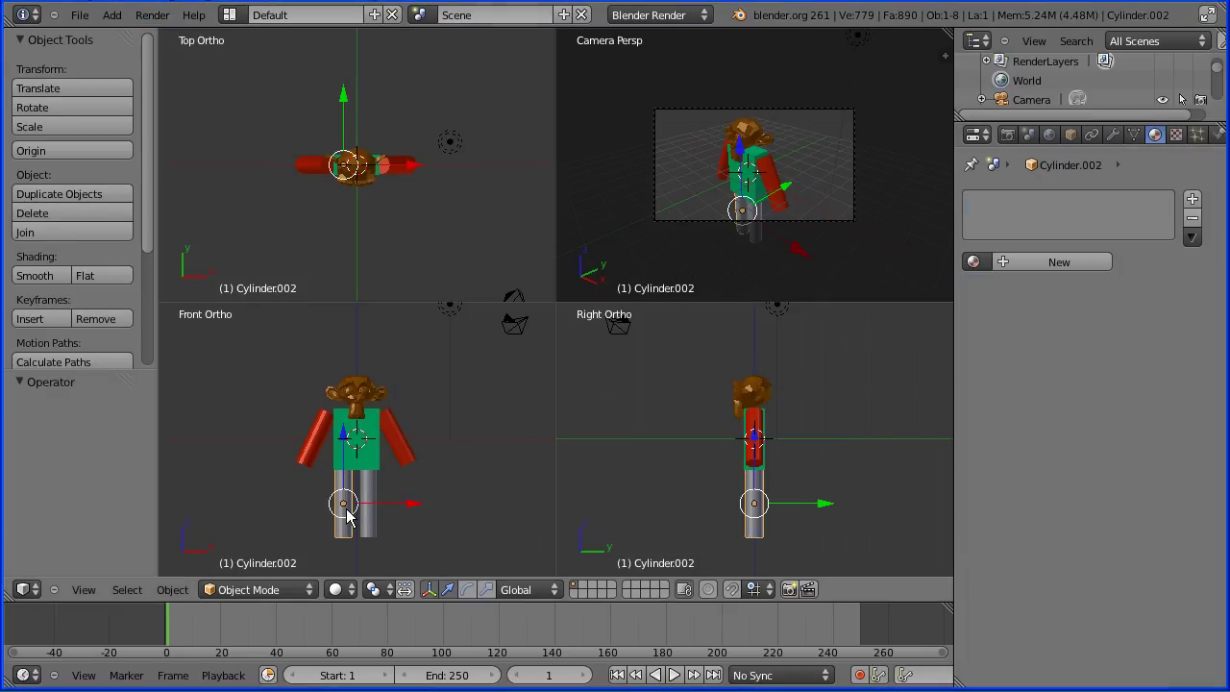
{"action": "left_click", "coordinate": [1017, 270]}
{"action": "type", "text": "blue"}
{"action": "key", "text": "Return"}
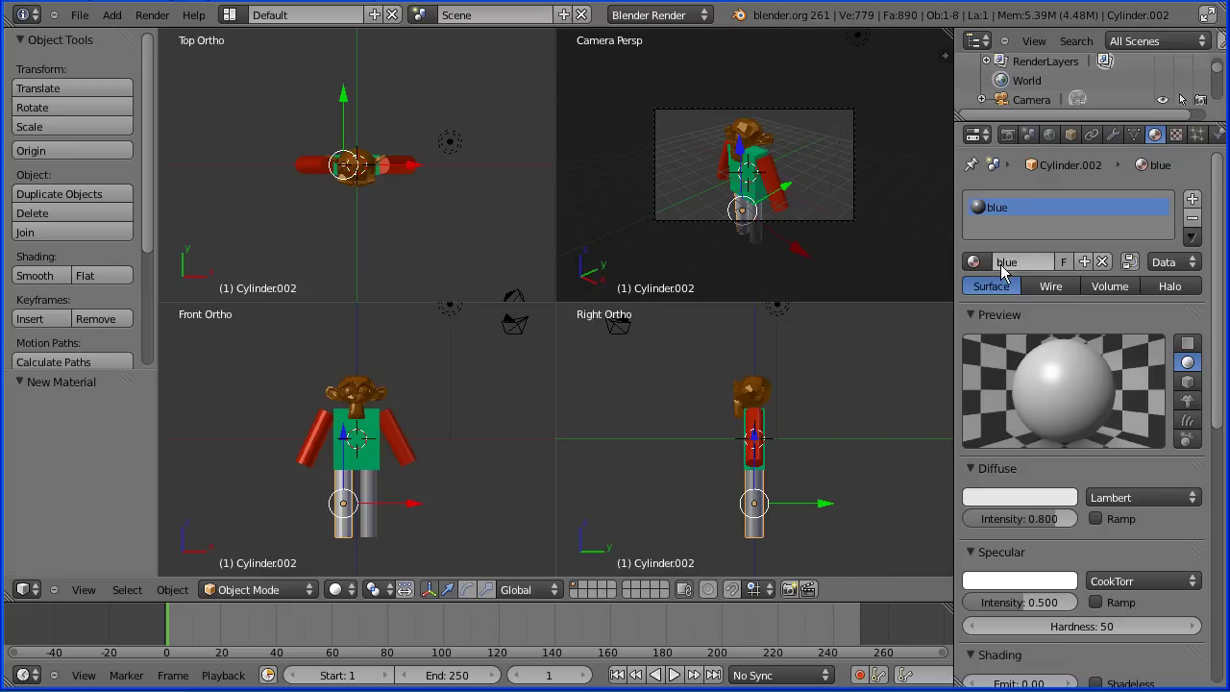
{"action": "left_click", "coordinate": [1041, 498]}
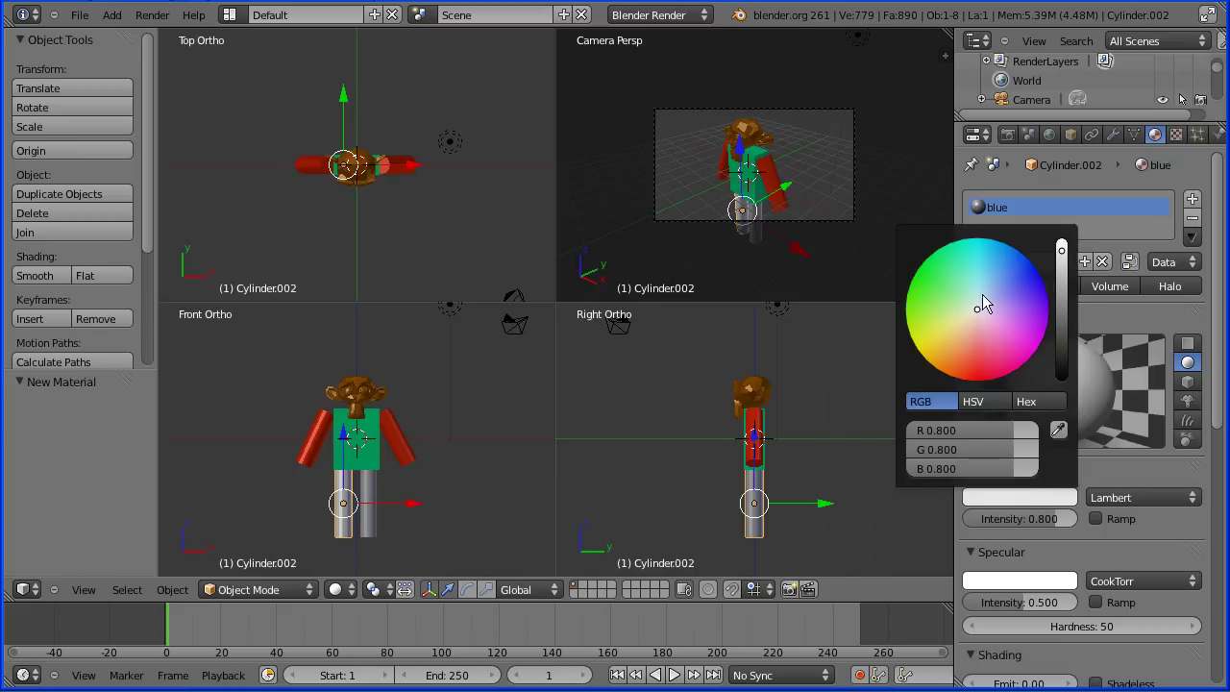
{"action": "left_click_drag", "start_coordinate": [978, 308], "coordinate": [1043, 265]}
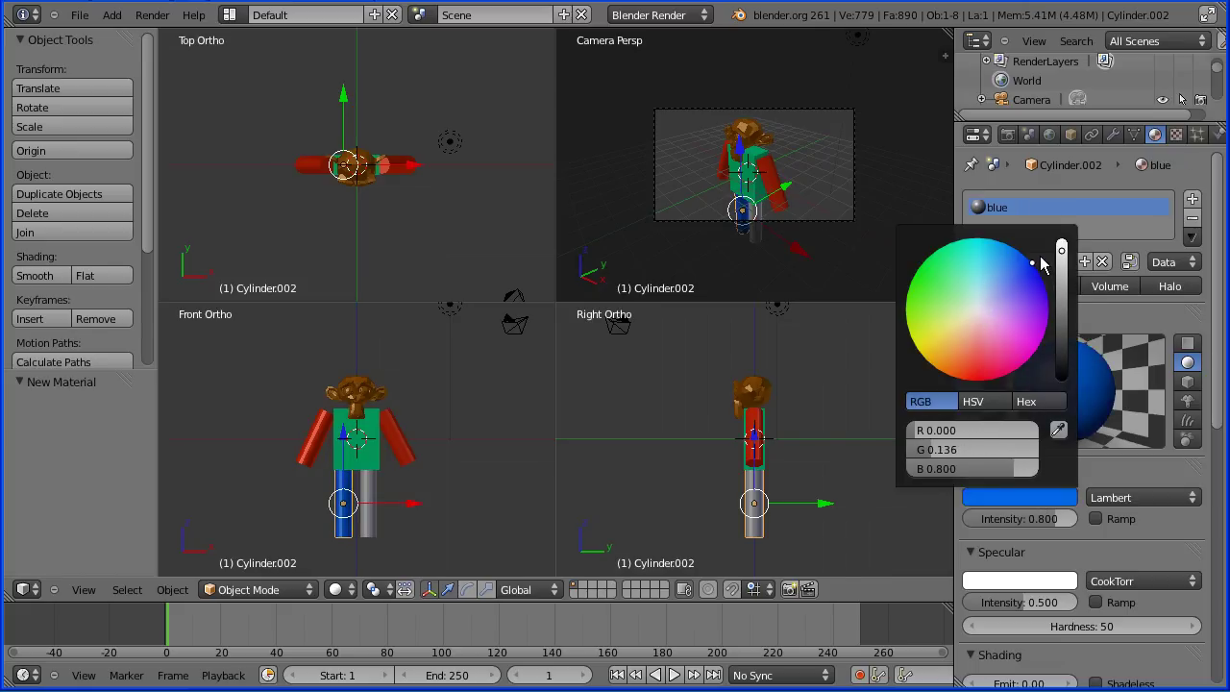
Assign the existing 'blue' material to the other leg, Cylinder.003
{"action": "right_click", "coordinate": [370, 511]}
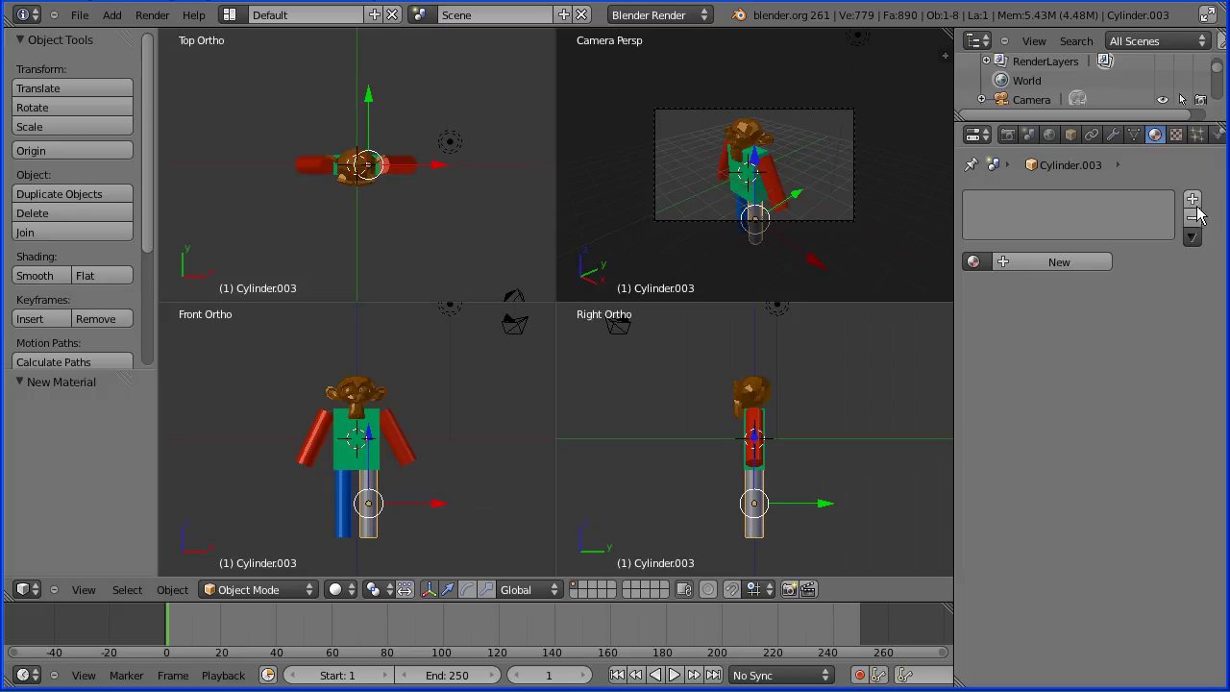
{"action": "left_click", "coordinate": [974, 261]}
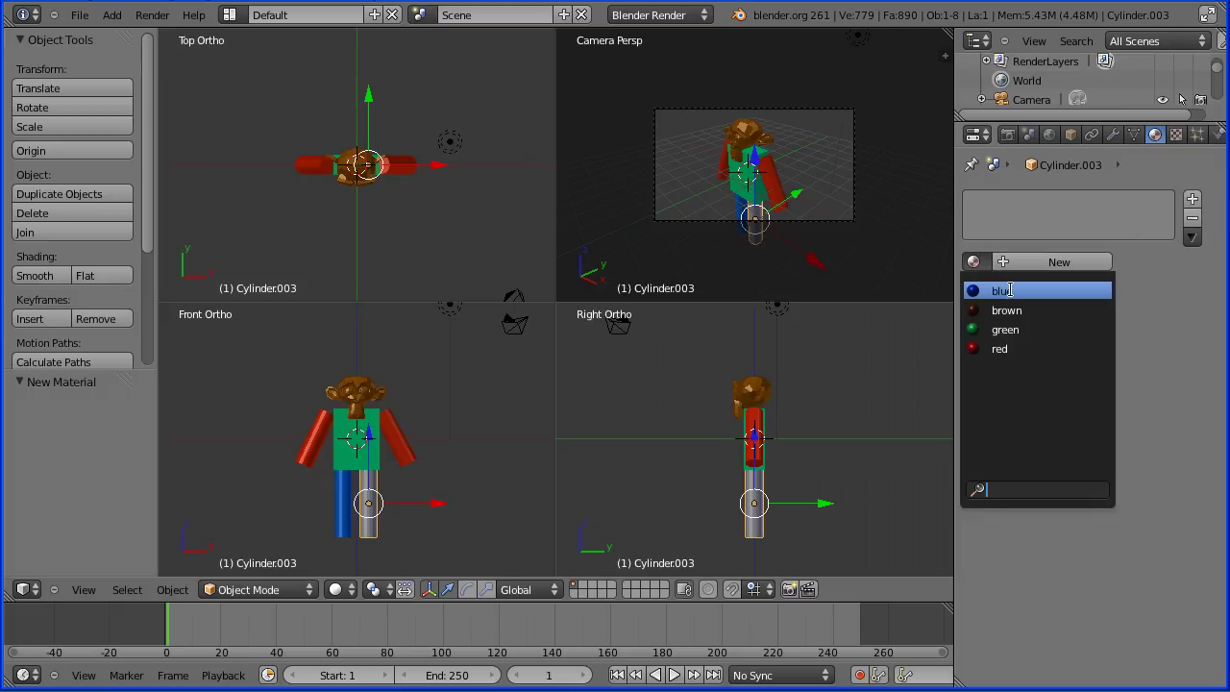
{"action": "left_click", "coordinate": [1004, 291]}
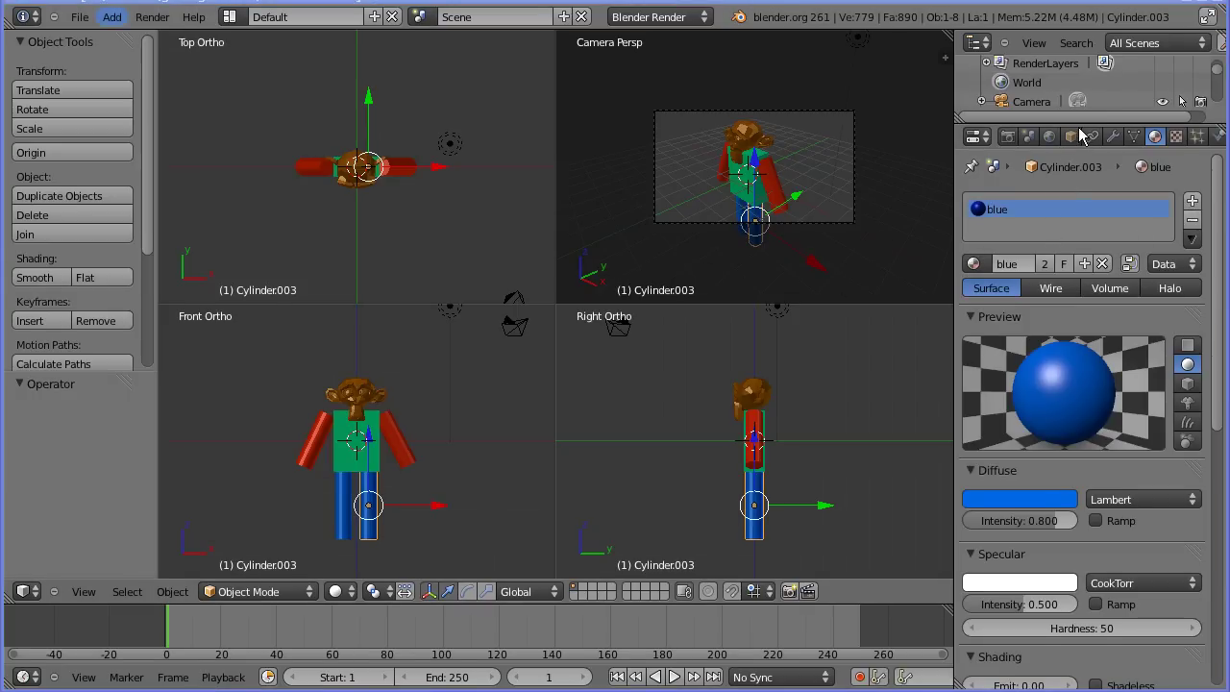
Enlarge the Outliner and check the materials on the Cube, four Cylinders and Monkey head
{"action": "left_click_drag", "start_coordinate": [1083, 122], "coordinate": [1083, 295]}
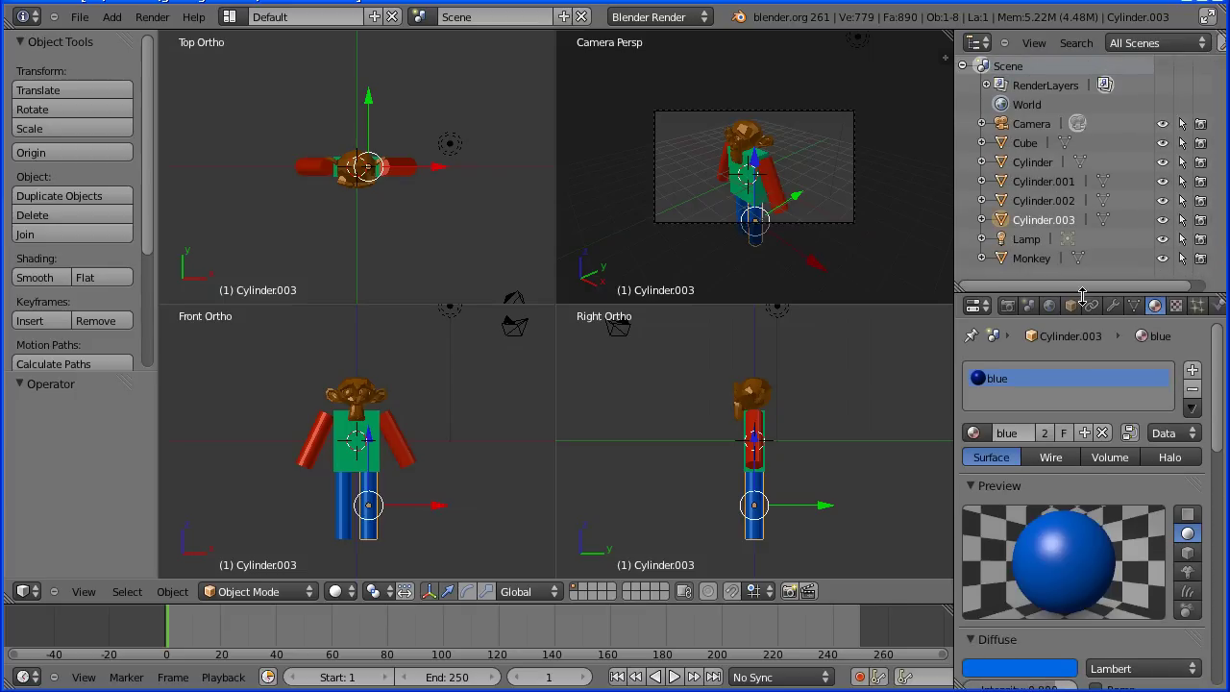
{"action": "left_click", "coordinate": [1029, 143]}
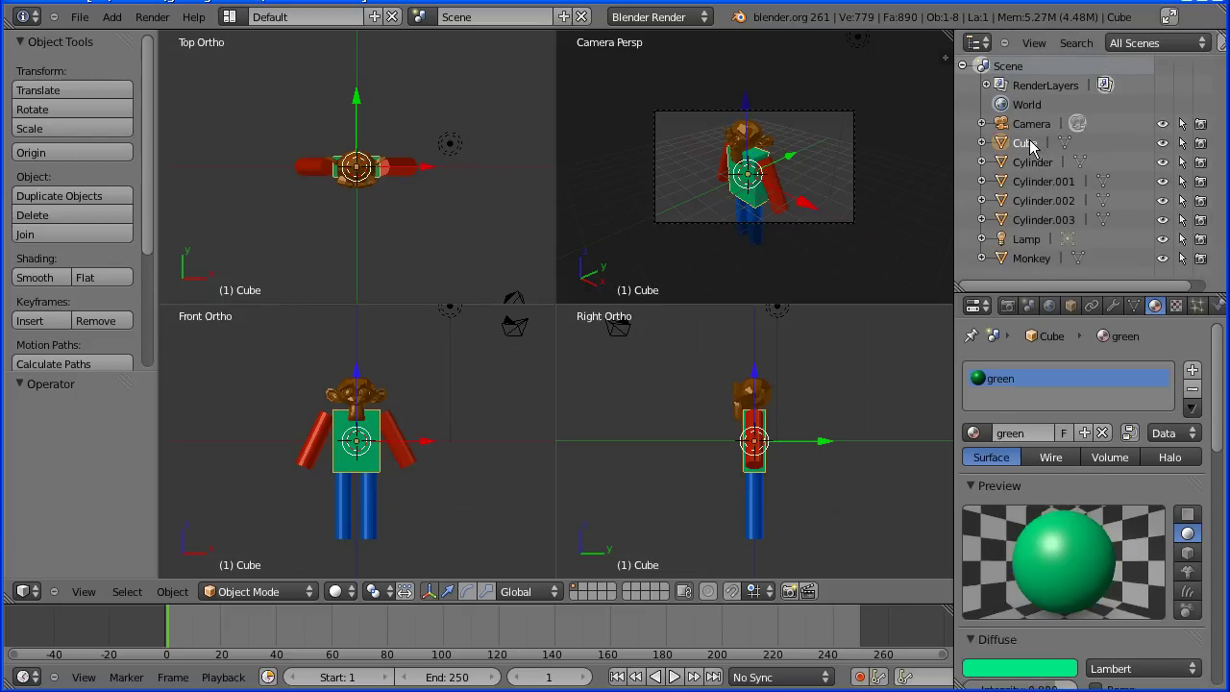
{"action": "left_click", "coordinate": [1033, 163]}
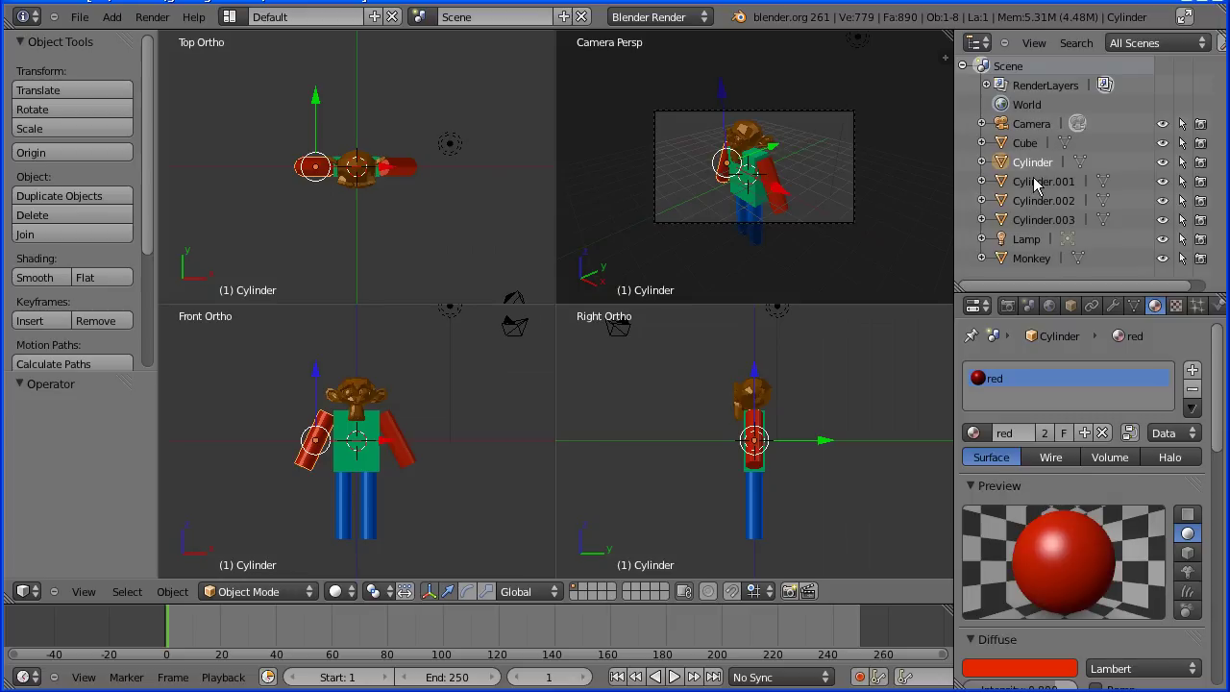
{"action": "left_click", "coordinate": [1038, 183]}
{"action": "left_click", "coordinate": [1037, 201]}
{"action": "left_click", "coordinate": [1038, 220]}
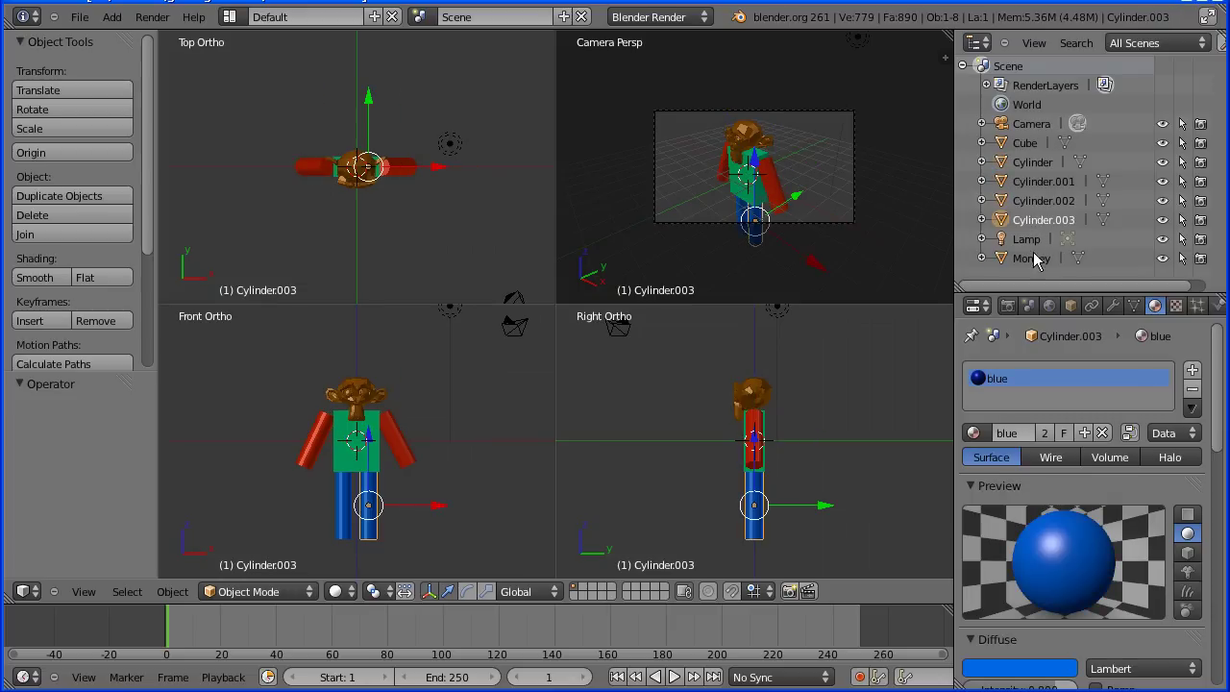
{"action": "left_click", "coordinate": [1031, 260]}
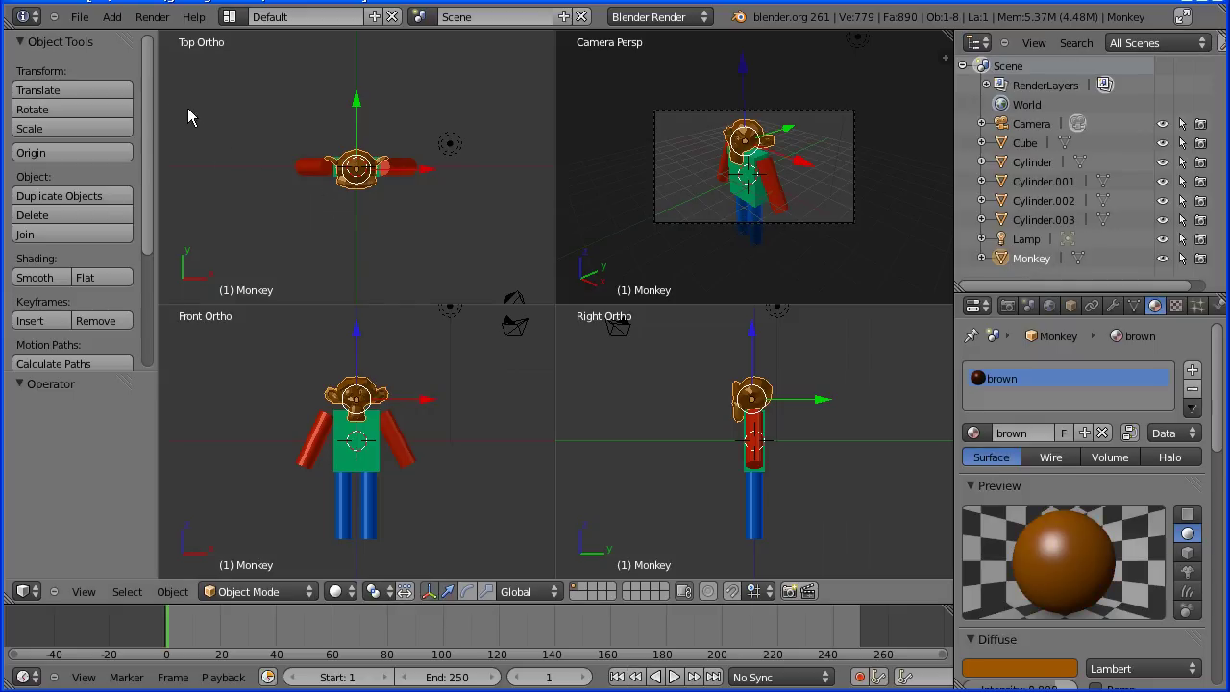
{"action": "left_click", "coordinate": [82, 19]}
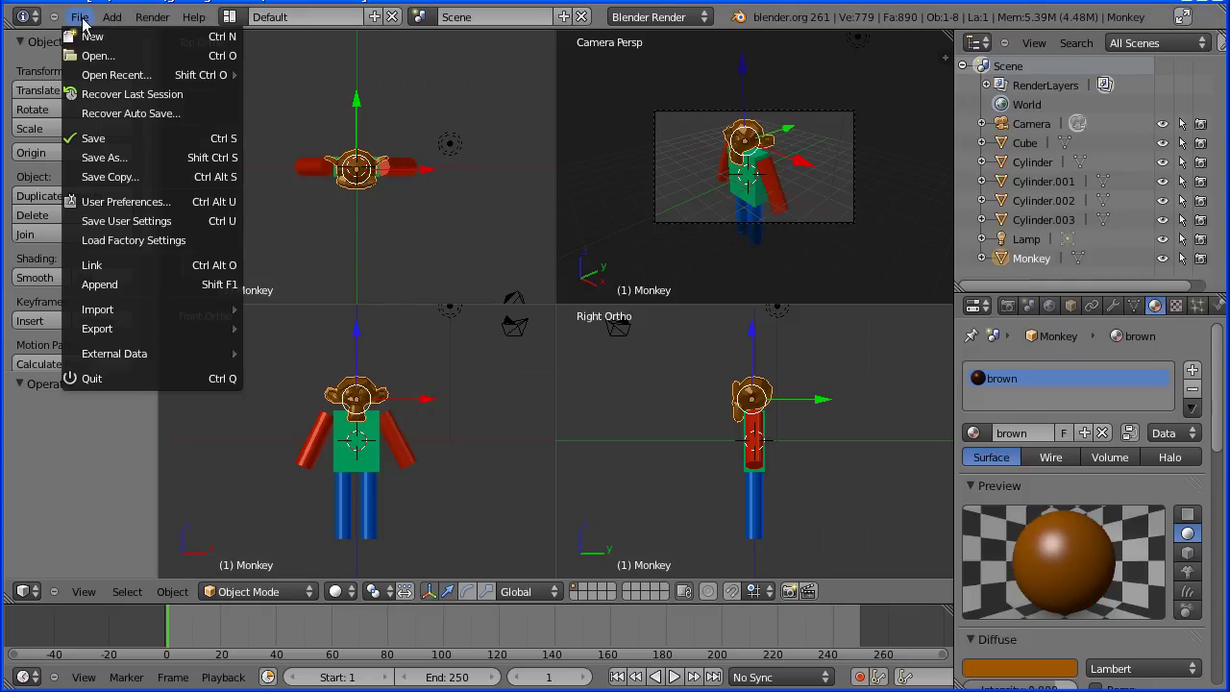
Save the coloured scene under the new name manTut8.blend in the gettingStarted folder
{"action": "left_click", "coordinate": [96, 158]}
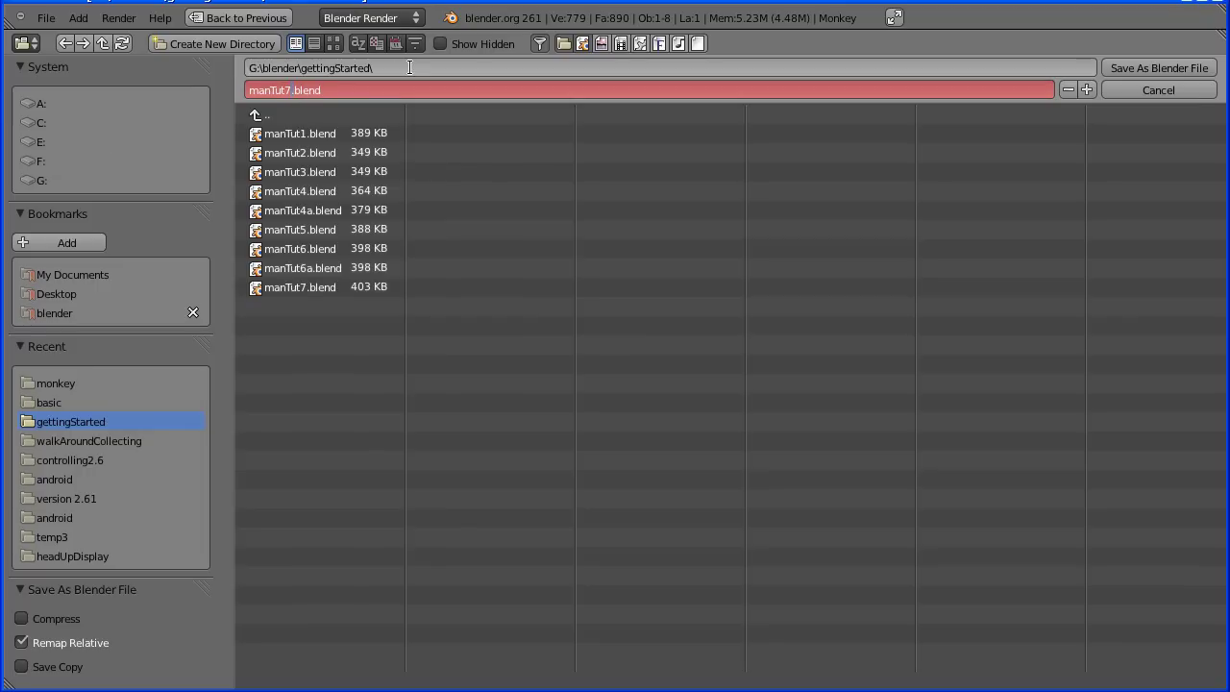
{"action": "type", "text": "8"}
{"action": "left_click", "coordinate": [1176, 66]}
{"action": "left_click", "coordinate": [1174, 71]}
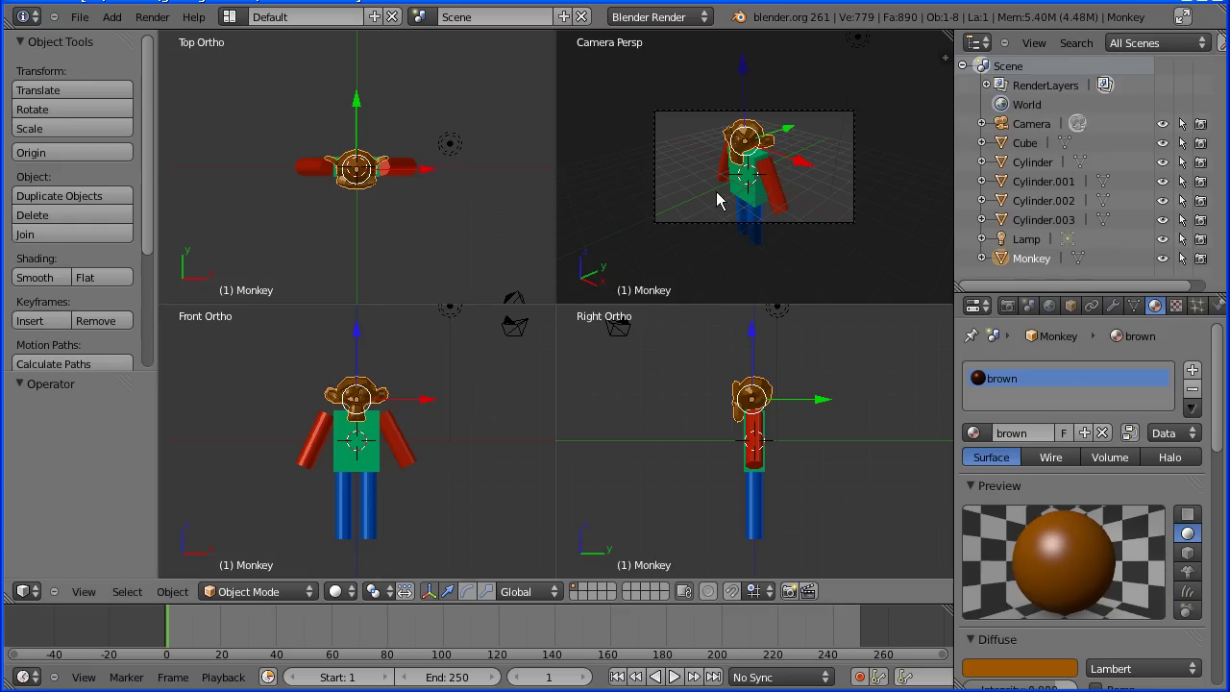
Select both arms, the torso and both legs, then the Monkey head, and join them into Monkey
{"action": "right_click", "coordinate": [397, 452]}
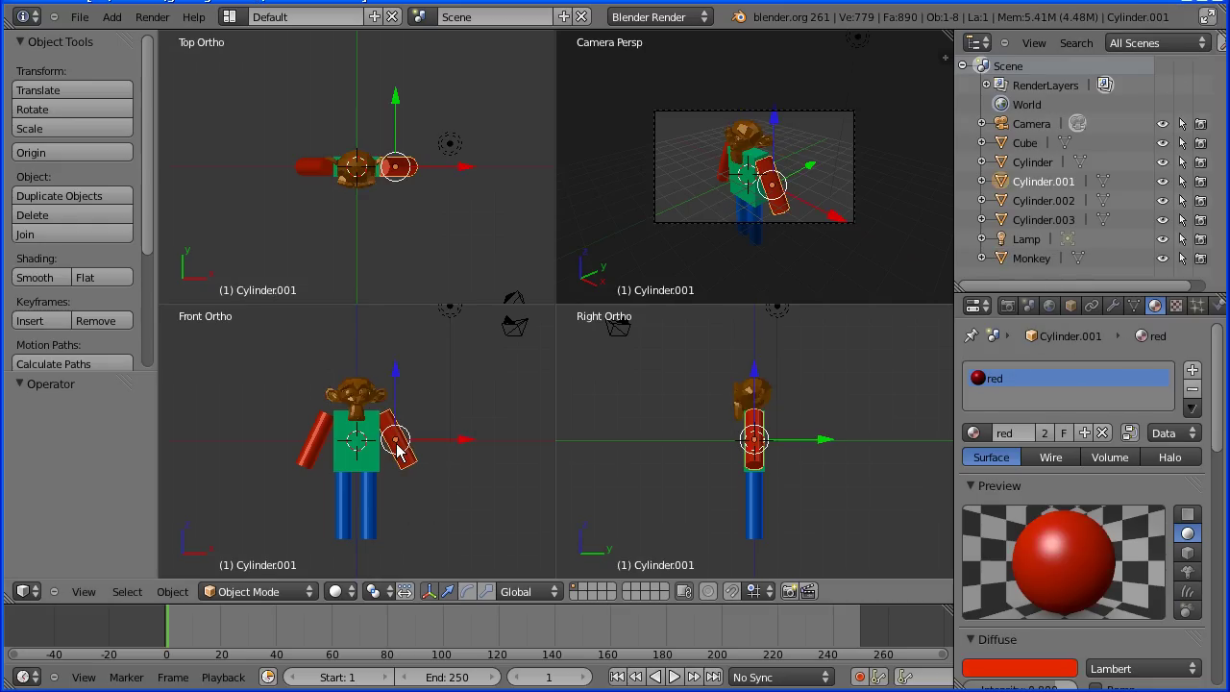
{"action": "right_click", "coordinate": [372, 465]}
{"action": "right_click", "coordinate": [369, 498]}
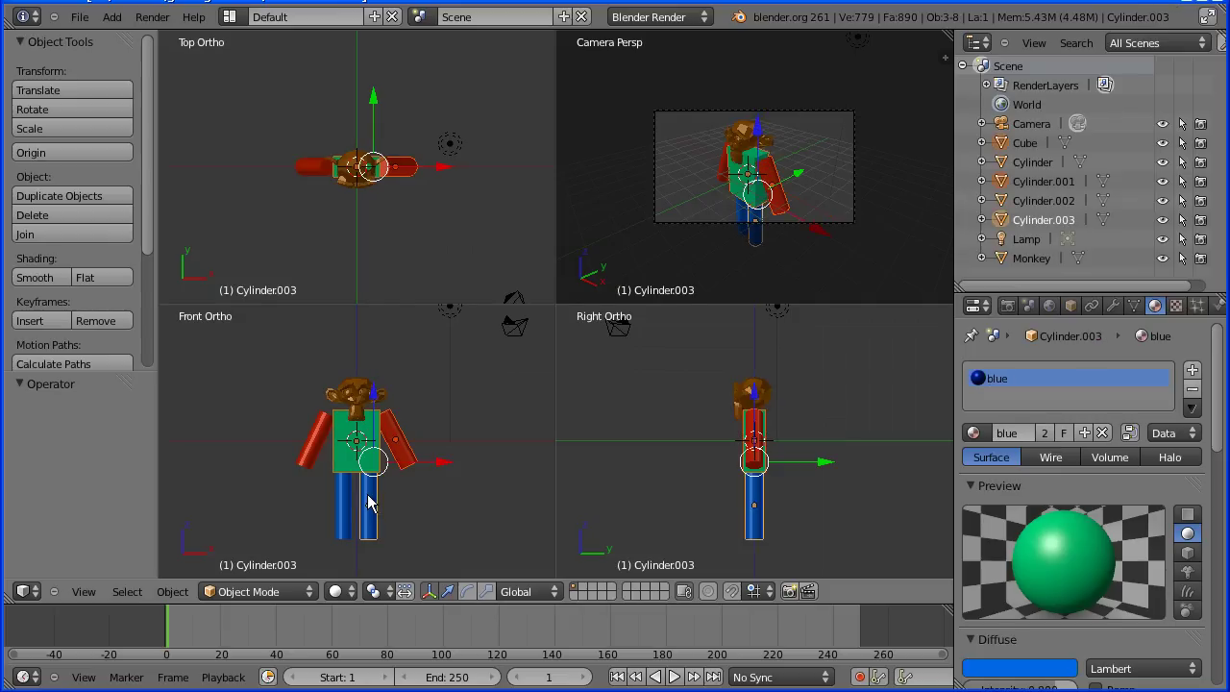
{"action": "right_click", "coordinate": [343, 519]}
{"action": "right_click", "coordinate": [309, 458]}
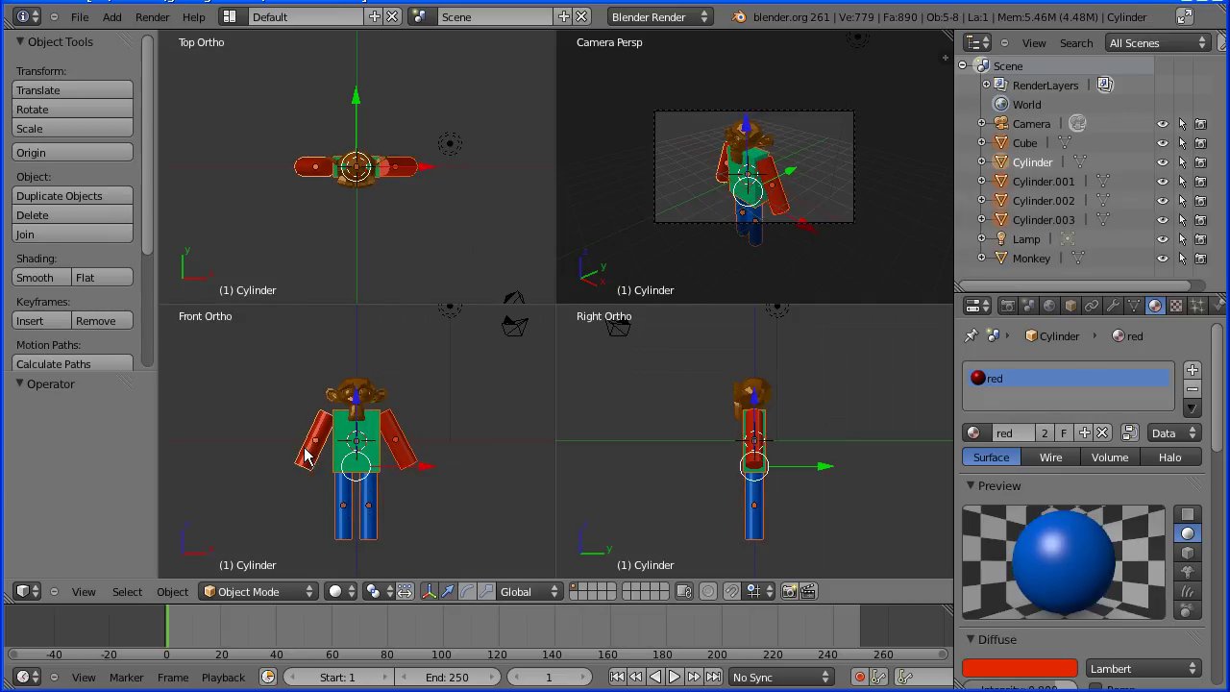
{"action": "right_click", "coordinate": [343, 400]}
{"action": "left_click", "coordinate": [80, 237]}
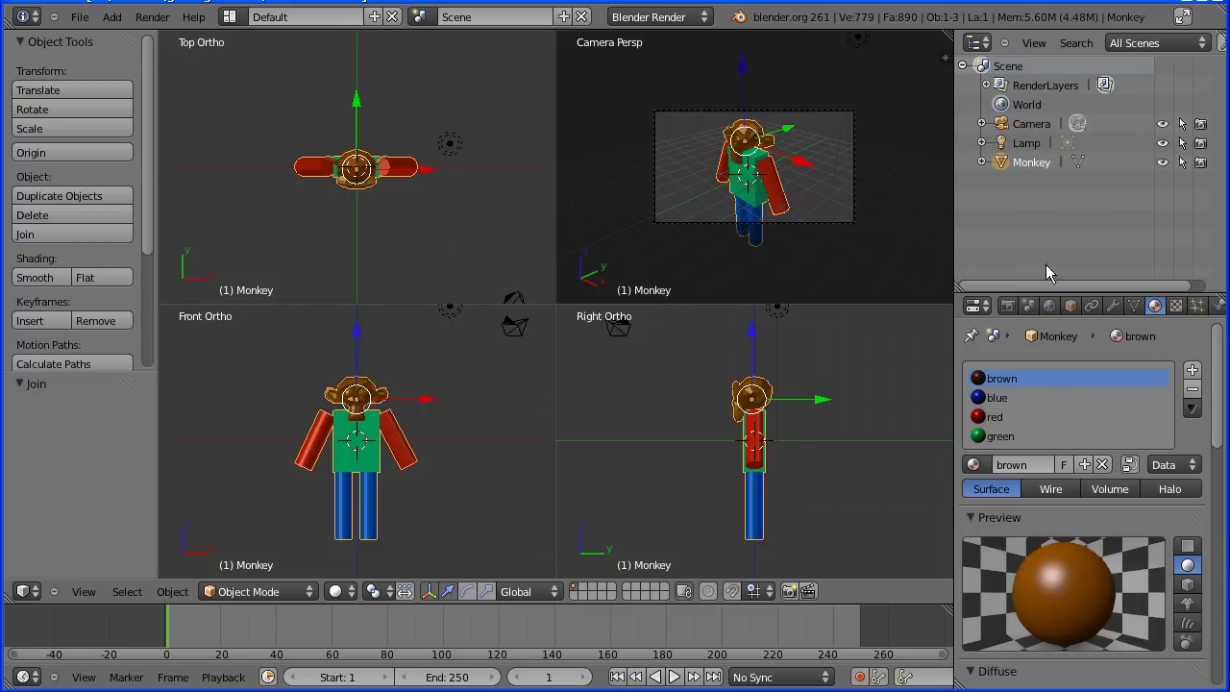
{"action": "left_click", "coordinate": [1074, 306]}
{"action": "left_click", "coordinate": [1043, 370]}
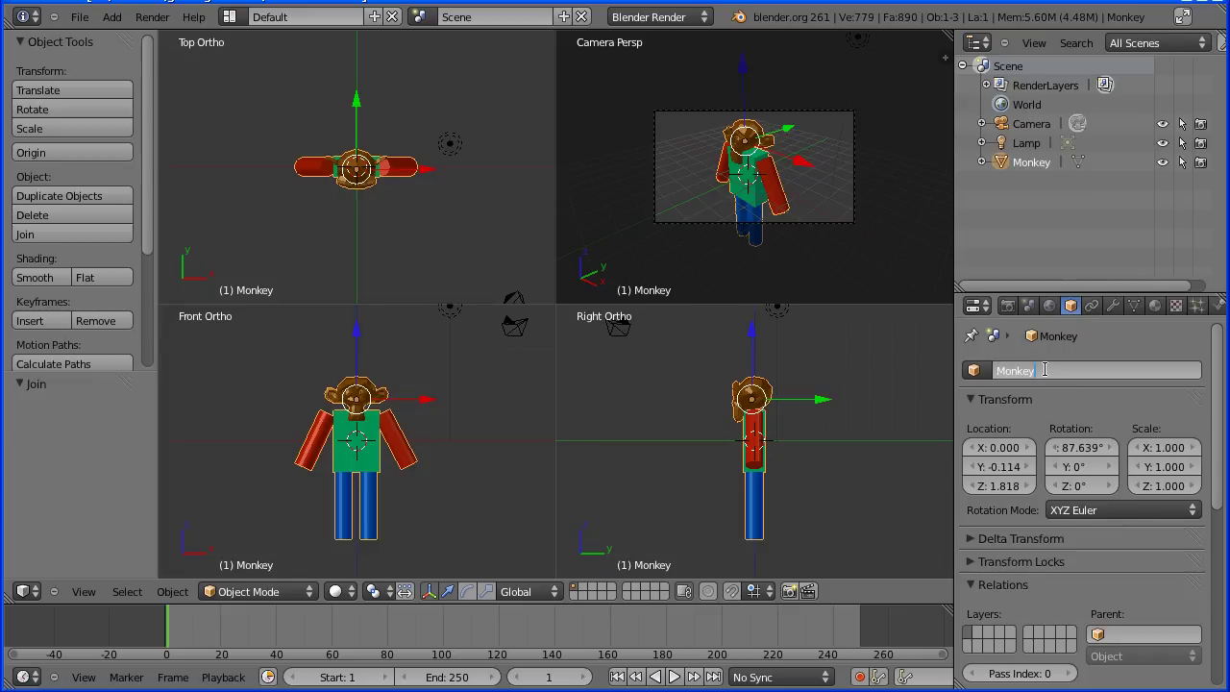